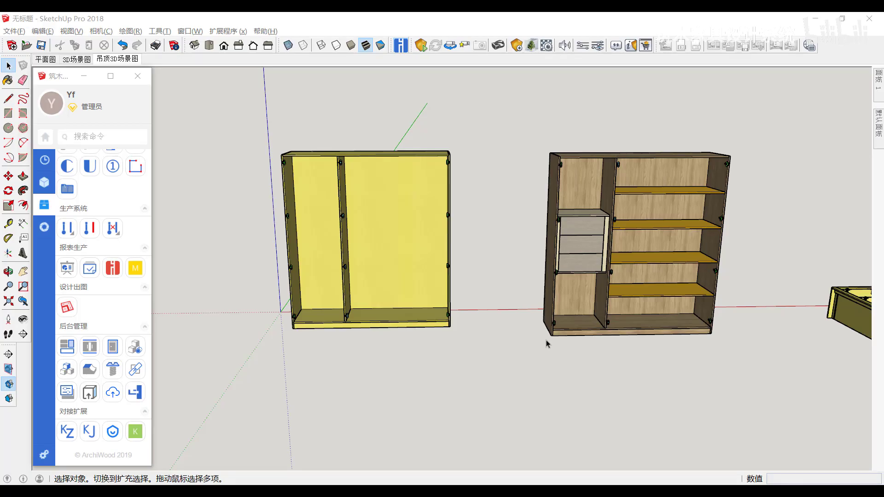
# Orbit onto the yellow cabinet and scroll up to the ArchiWood 开始设计 tools.
pyautogui.moveTo(527, 336); pyautogui.dragTo(420, 320, button='middle')
pyautogui.scroll(2, 419, 320)
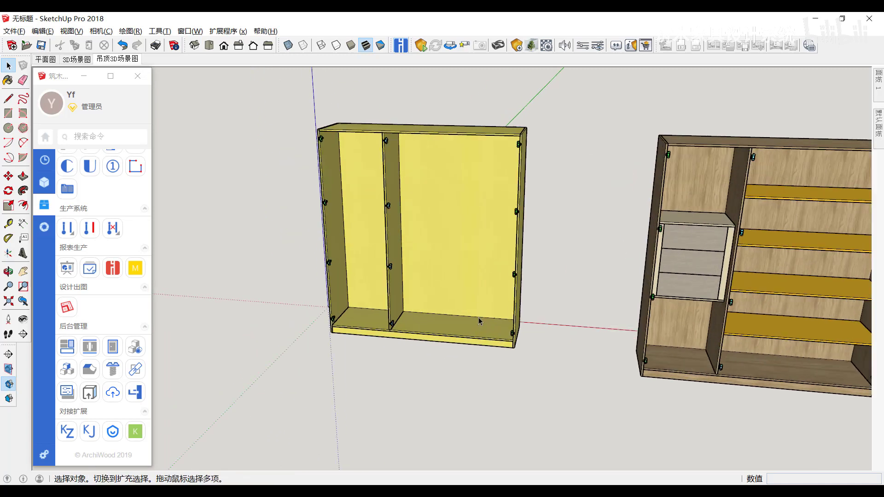
pyautogui.scroll(2, 452, 322)
pyautogui.scroll(1, 482, 327)
pyautogui.scroll(3, 119, 191)
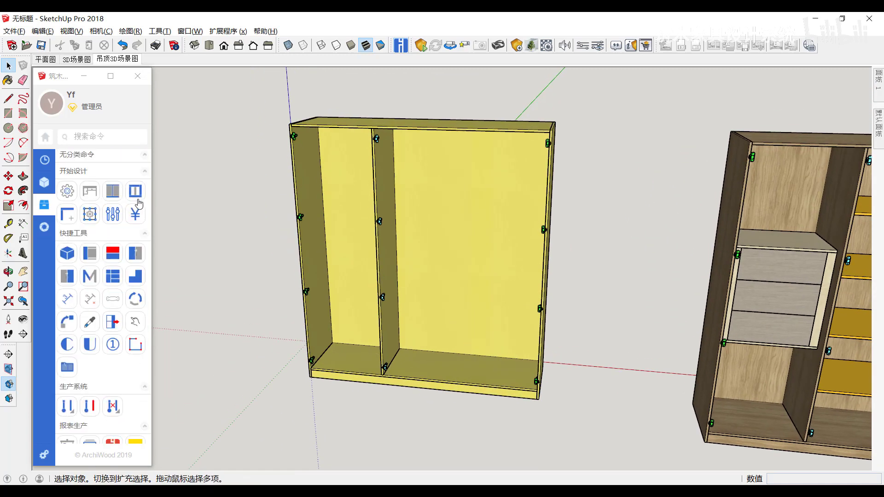
pyautogui.scroll(2, 119, 191)
# Place an 18mm shelf at 750 mm in the cabinet's narrow left bay.
pyautogui.click(116, 193)
pyautogui.scroll(2, 307, 343)
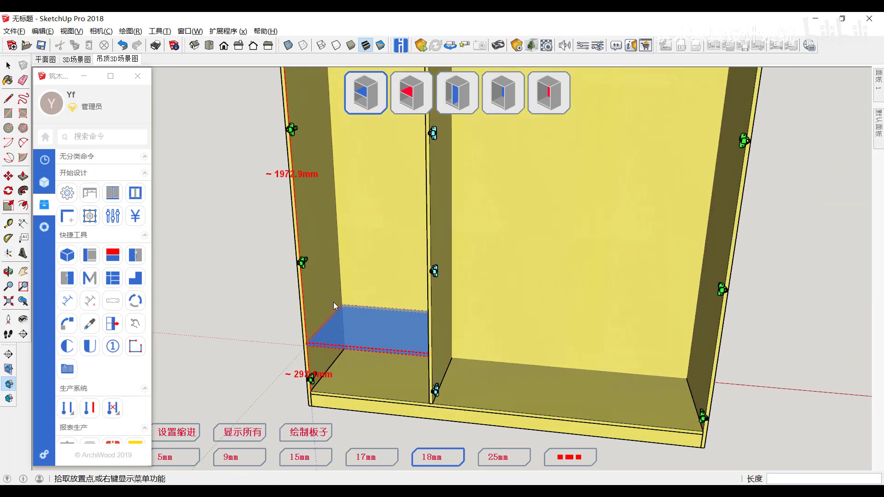
pyautogui.click(322, 265)
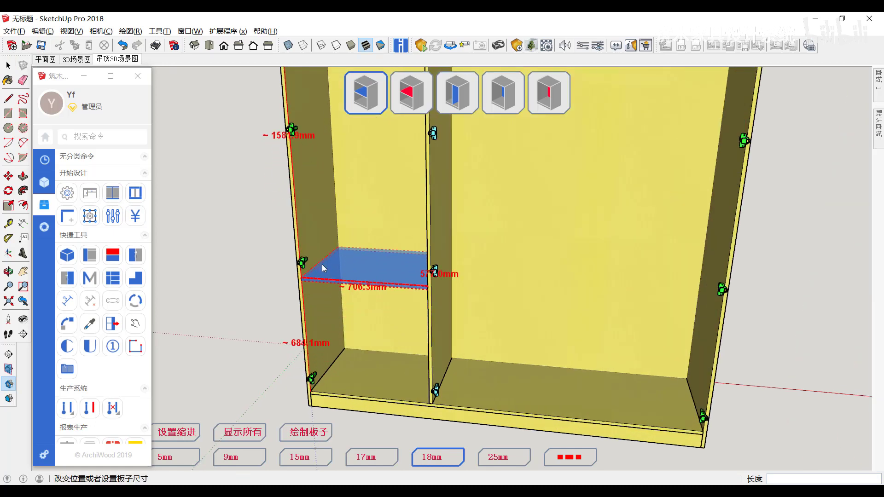
pyautogui.write('750')
pyautogui.press('Return')
pyautogui.rightClick(334, 262)
pyautogui.click(368, 268)
# Add a second, freely positioned shelf higher up in the left bay.
pyautogui.scroll(-2, 377, 248)
pyautogui.scroll(-2, 308, 262)
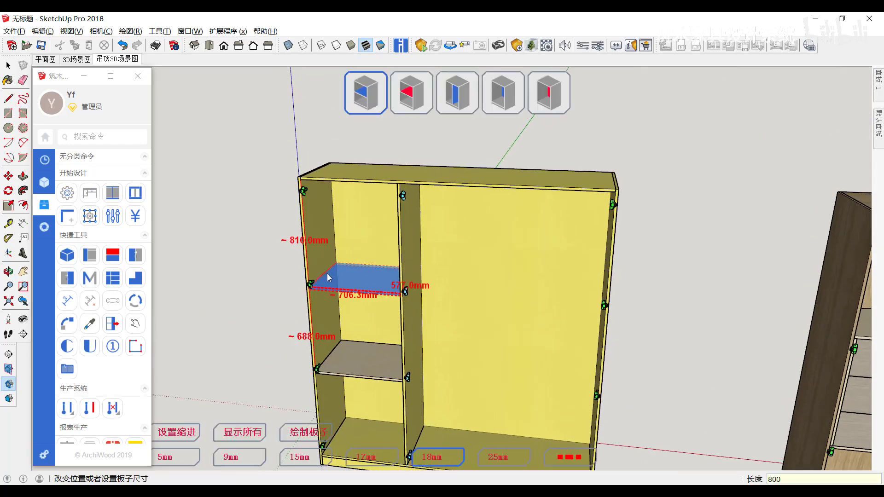
pyautogui.rightClick(340, 270)
pyautogui.click(361, 275)
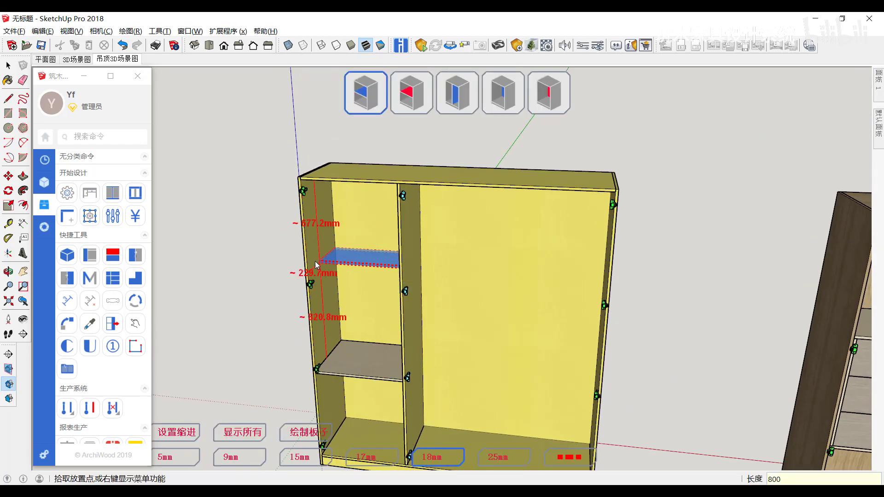
pyautogui.rightClick(321, 248)
pyautogui.click(331, 258)
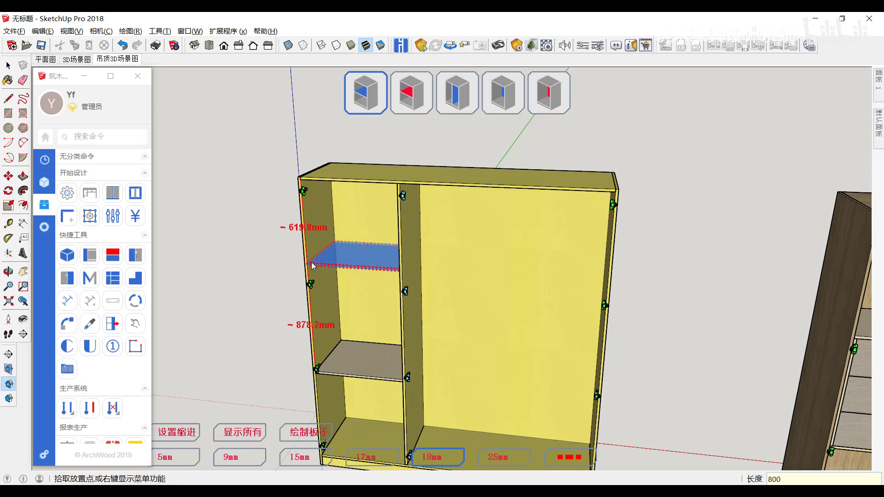
pyautogui.rightClick(345, 257)
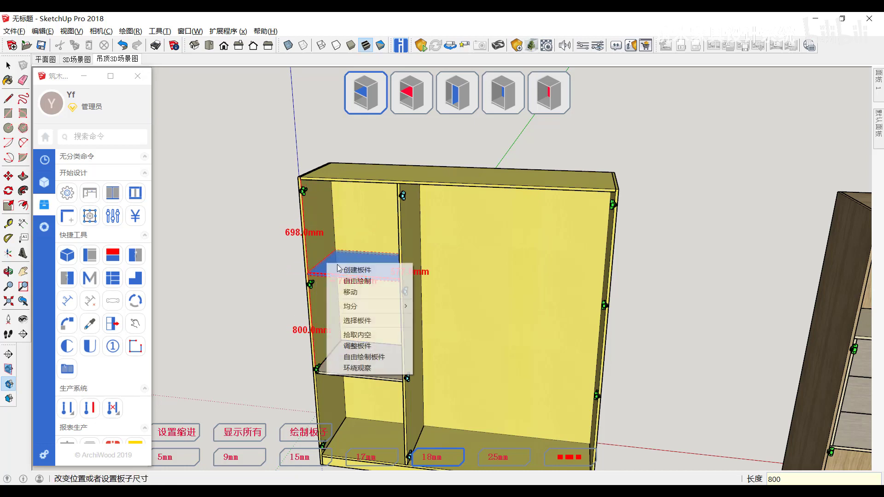
pyautogui.click(364, 264)
# Divide the wide right bay with 2 evenly spaced shelves.
pyautogui.moveTo(428, 280); pyautogui.dragTo(411, 101, button='middle')
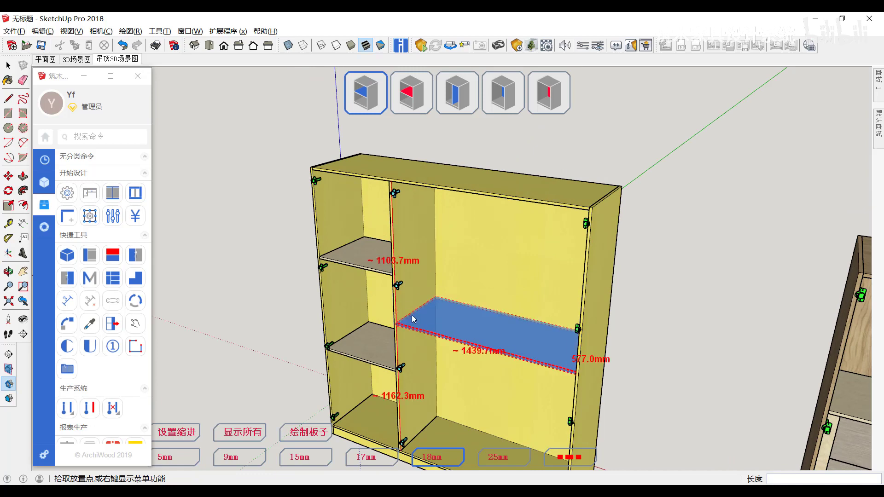
pyautogui.click(413, 318)
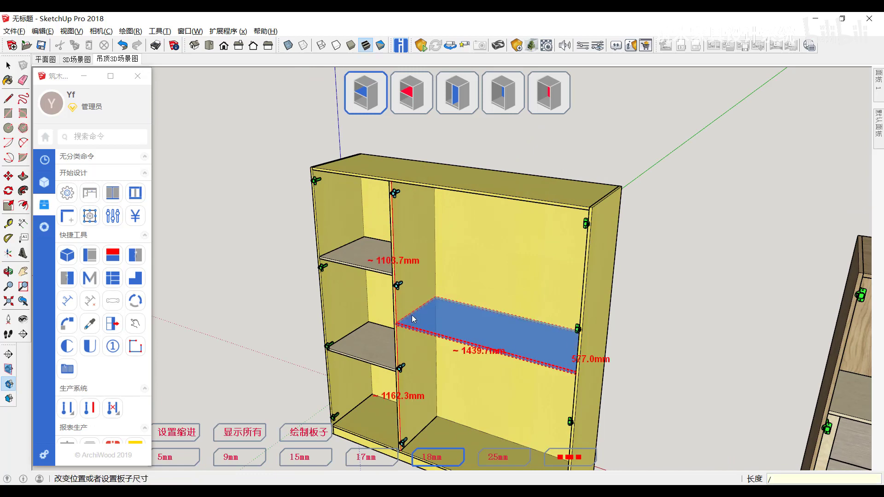
pyautogui.write('2')
pyautogui.press('Return')
pyautogui.rightClick(444, 306)
pyautogui.click(479, 297)
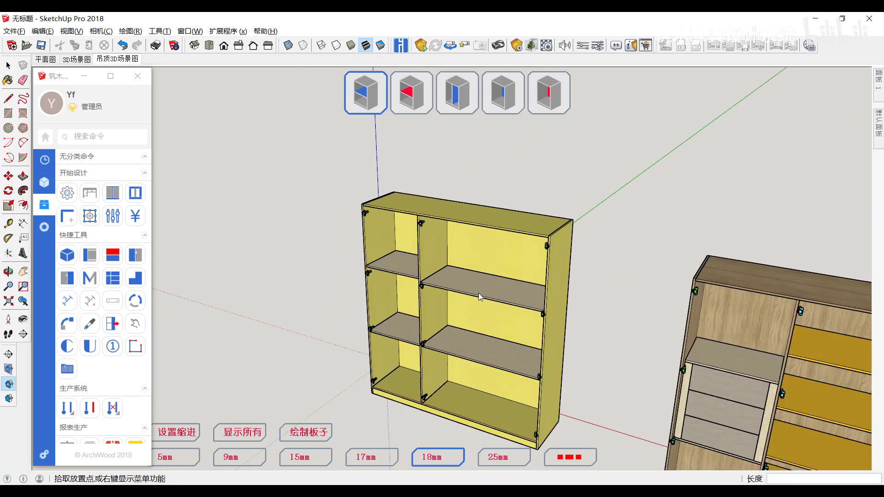
pyautogui.moveTo(479, 297); pyautogui.dragTo(468, 312, button='middle')
# Pick the cabinet's interior space and add a wine rack to the middle-right compartment.
pyautogui.moveTo(407, 330)
pyautogui.mouseDown(button='middle')
pyautogui.moveTo(448, 288)
pyautogui.moveTo(429, 307)
pyautogui.moveTo(282, 311)
pyautogui.moveTo(364, 295)
pyautogui.mouseUp(button='middle')
pyautogui.rightClick(364, 295)
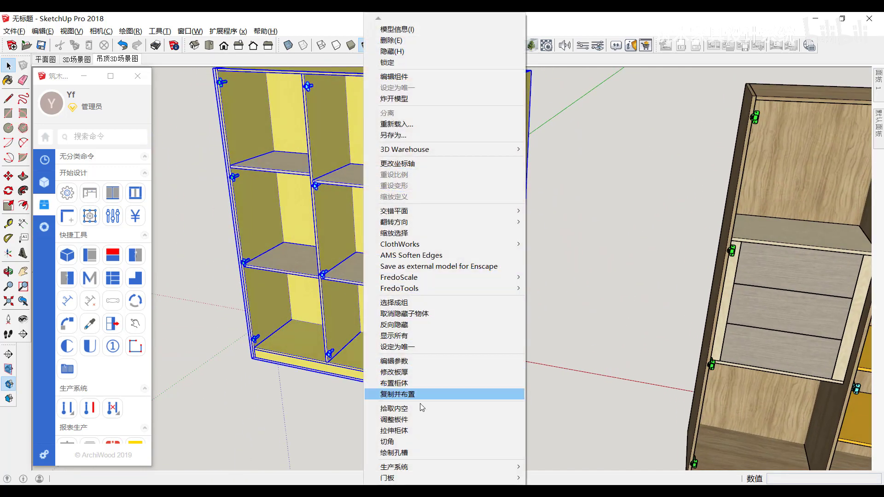
pyautogui.click(394, 409)
pyautogui.rightClick(399, 270)
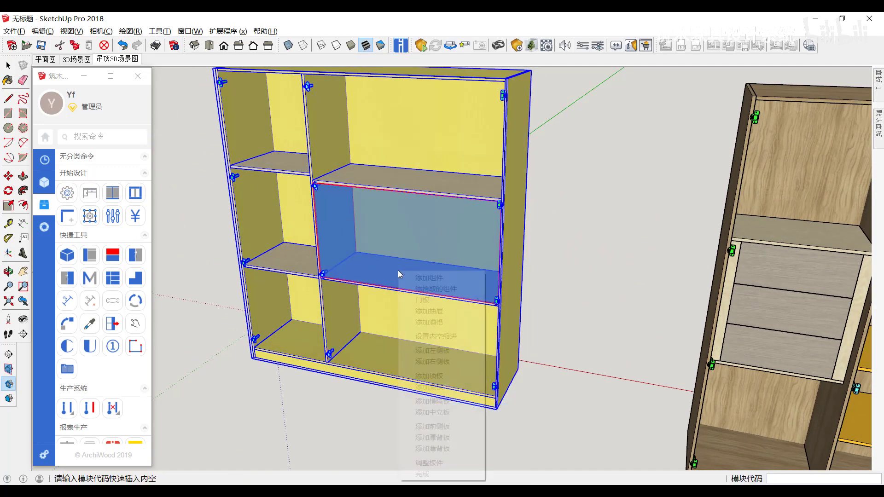
pyautogui.click(433, 325)
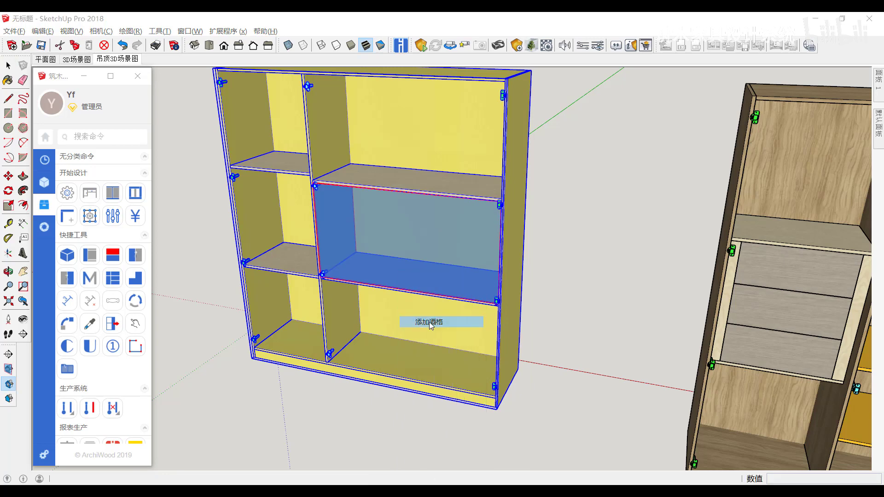
# Move the wine rack editor aside and keep Front as the insertion face.
pyautogui.moveTo(230, 58); pyautogui.dragTo(139, 72)
pyautogui.moveTo(530, 230)
pyautogui.mouseDown(button='middle')
pyautogui.moveTo(448, 232)
pyautogui.moveTo(446, 242)
pyautogui.mouseUp(button='middle')
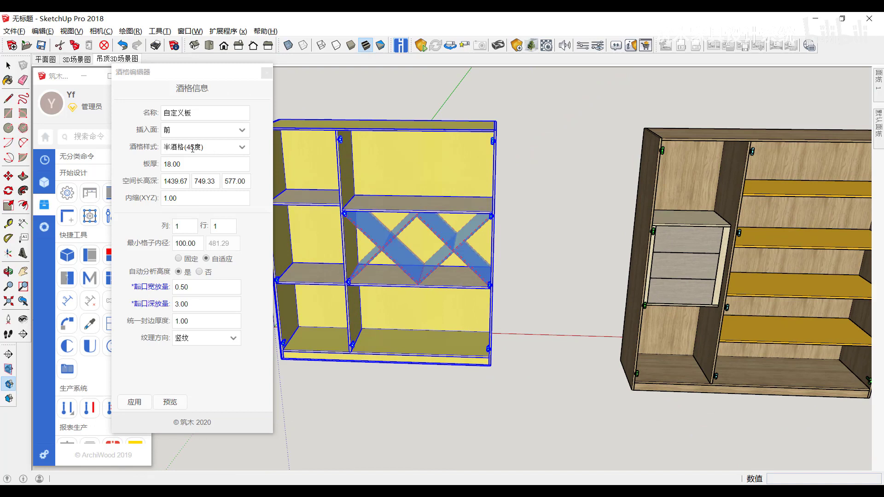
pyautogui.click(174, 133)
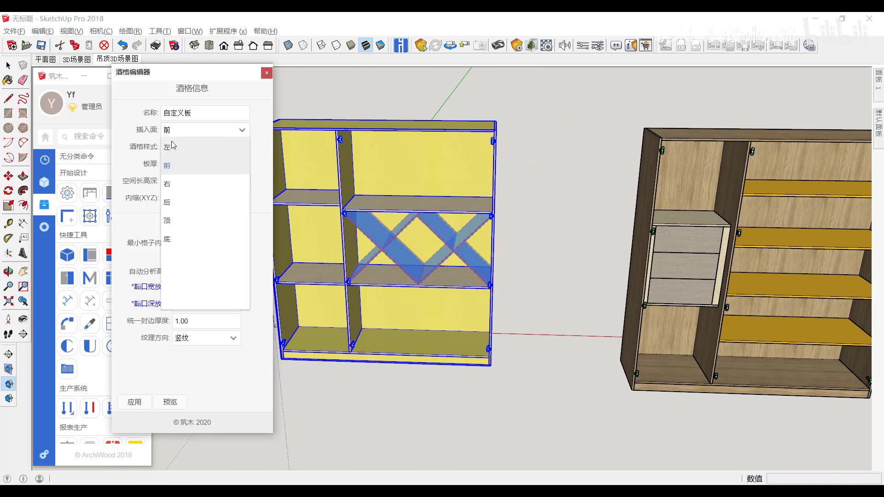
pyautogui.click(177, 165)
pyautogui.click(188, 131)
pyautogui.click(180, 167)
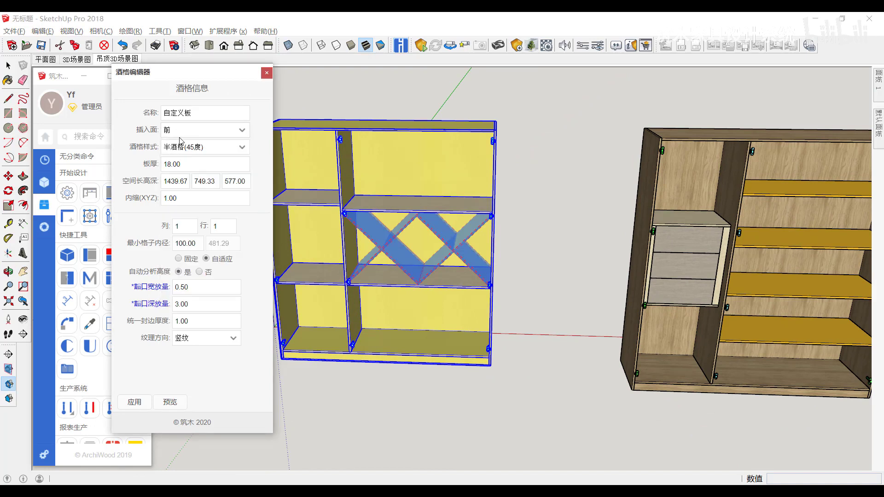
pyautogui.click(181, 139)
pyautogui.click(182, 160)
pyautogui.click(188, 132)
pyautogui.click(178, 168)
pyautogui.moveTo(343, 200)
pyautogui.mouseDown(button='middle')
pyautogui.moveTo(374, 244)
pyautogui.moveTo(391, 243)
pyautogui.mouseUp(button='middle')
pyautogui.scroll(-2, 627, 263)
pyautogui.scroll(2, 456, 250)
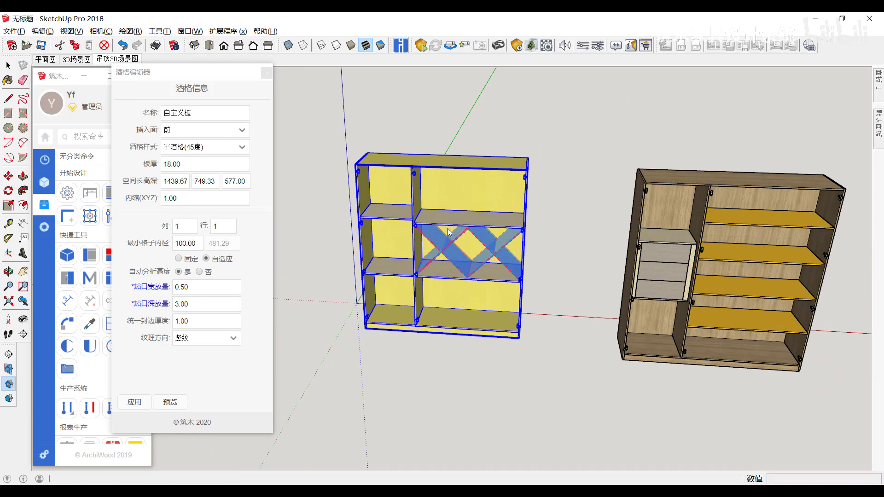
pyautogui.click(242, 130)
pyautogui.click(223, 177)
# Try the rack styles, settle on 垂直酒格 vertical dividers, and refresh the preview.
pyautogui.click(235, 151)
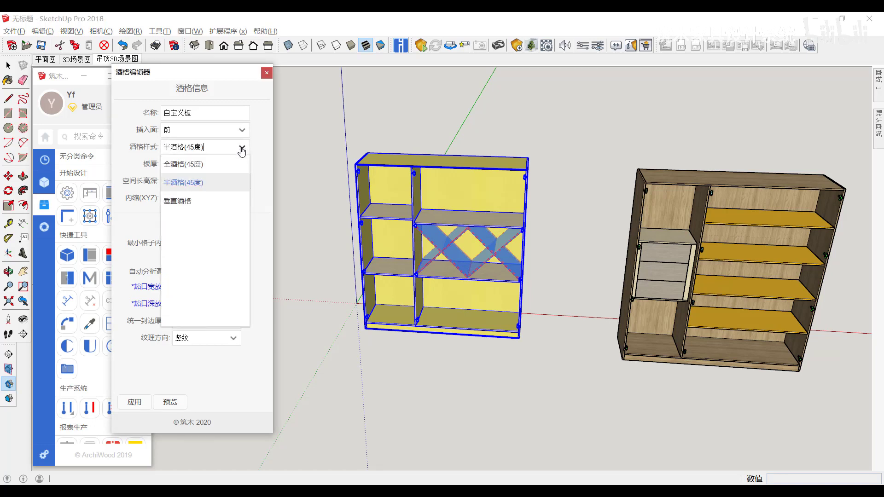
pyautogui.click(203, 201)
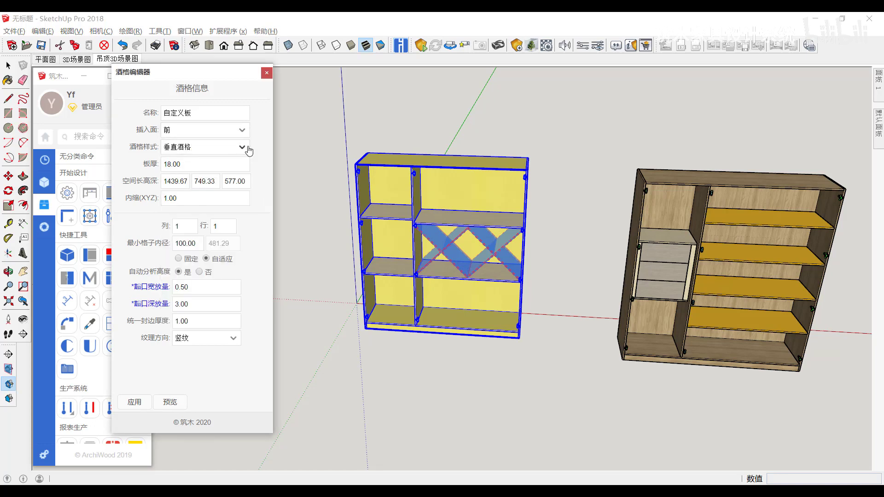
pyautogui.click(243, 148)
pyautogui.click(201, 166)
pyautogui.click(233, 152)
pyautogui.click(184, 185)
pyautogui.click(243, 148)
pyautogui.click(188, 201)
pyautogui.click(170, 402)
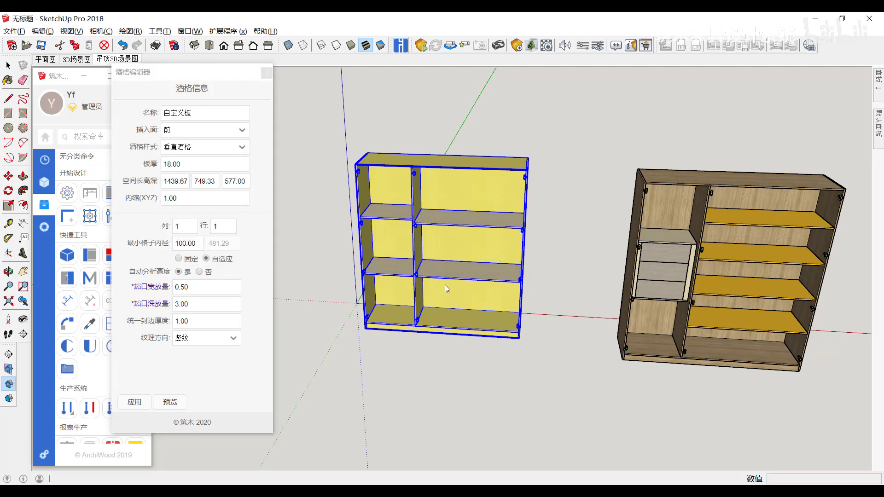
# Orbit to a frontal view and select the column count value for editing.
pyautogui.scroll(2, 445, 285)
pyautogui.moveTo(437, 260); pyautogui.dragTo(424, 253, button='middle')
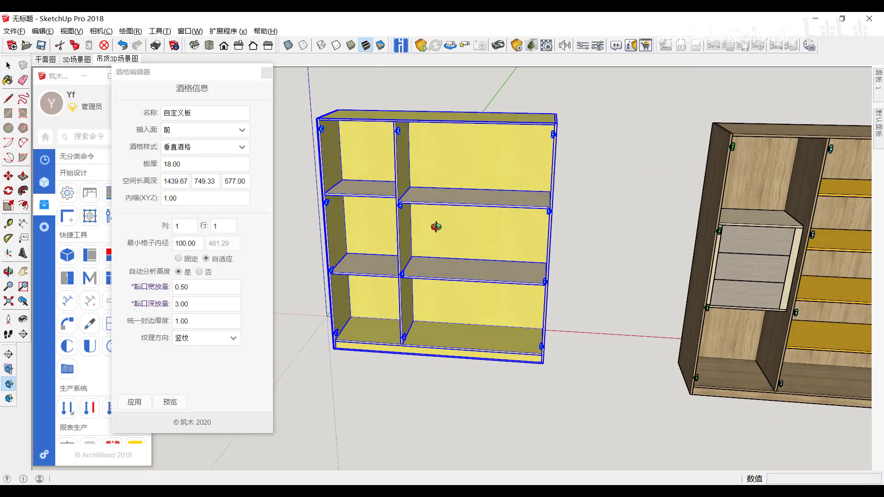
pyautogui.moveTo(433, 228); pyautogui.dragTo(449, 236, button='middle')
pyautogui.moveTo(189, 225); pyautogui.dragTo(165, 227)
pyautogui.write('5')
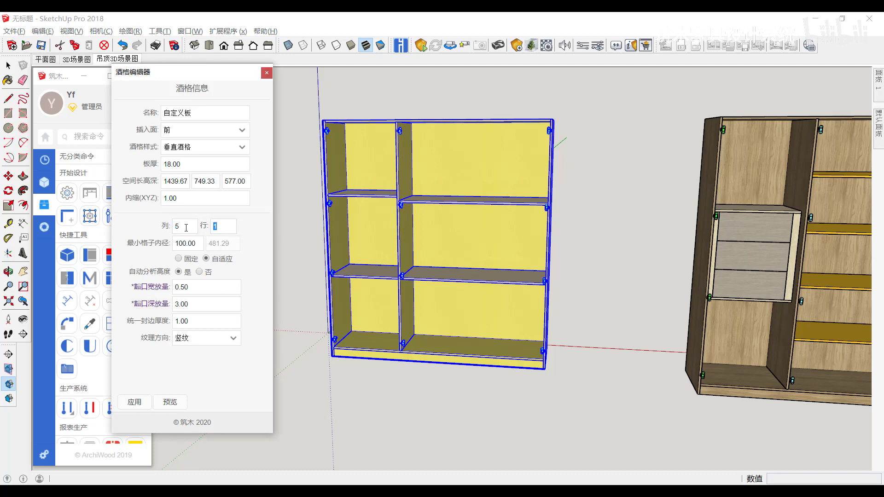
# Enter 2 rows and preview the 5-by-2 vertical rack grid.
pyautogui.write('2')
pyautogui.click(170, 403)
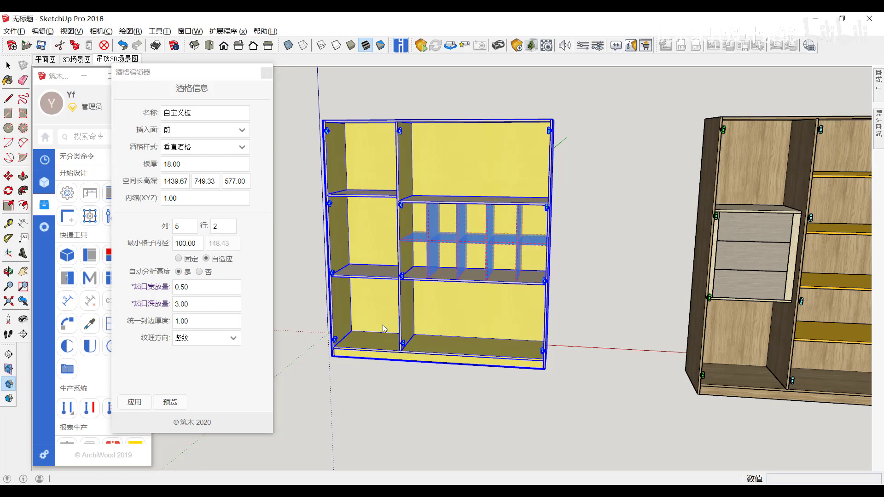
pyautogui.moveTo(510, 258)
pyautogui.mouseDown(button='middle')
pyautogui.moveTo(526, 249)
pyautogui.moveTo(456, 228)
pyautogui.moveTo(502, 251)
pyautogui.mouseUp(button='middle')
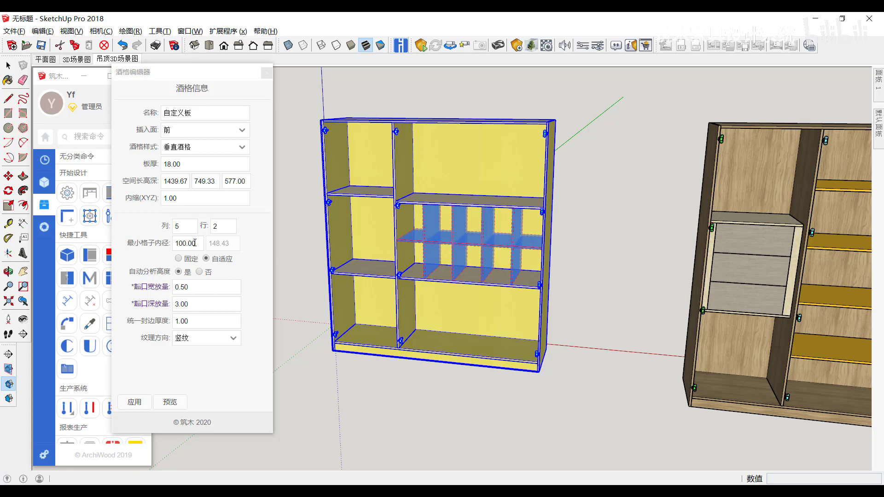
# Review the compartment width and inset values in the wine rack editor.
pyautogui.moveTo(164, 181); pyautogui.dragTo(273, 183)
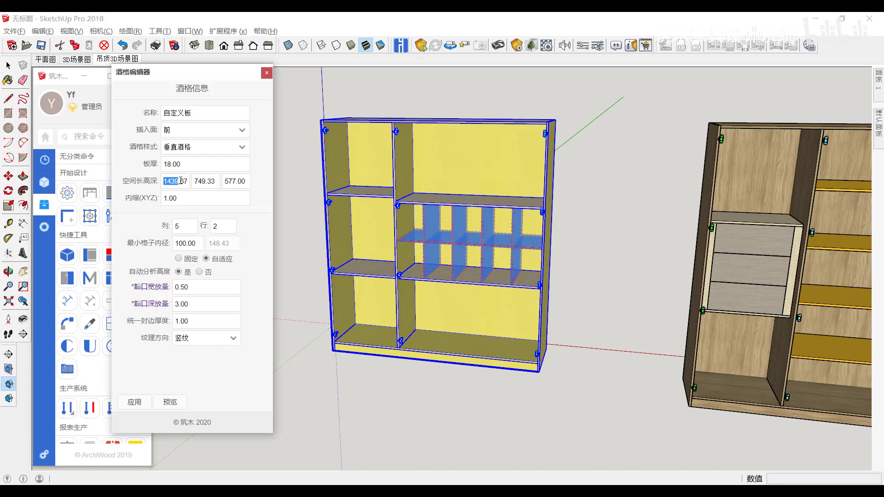
pyautogui.moveTo(379, 214); pyautogui.dragTo(401, 212, button='middle')
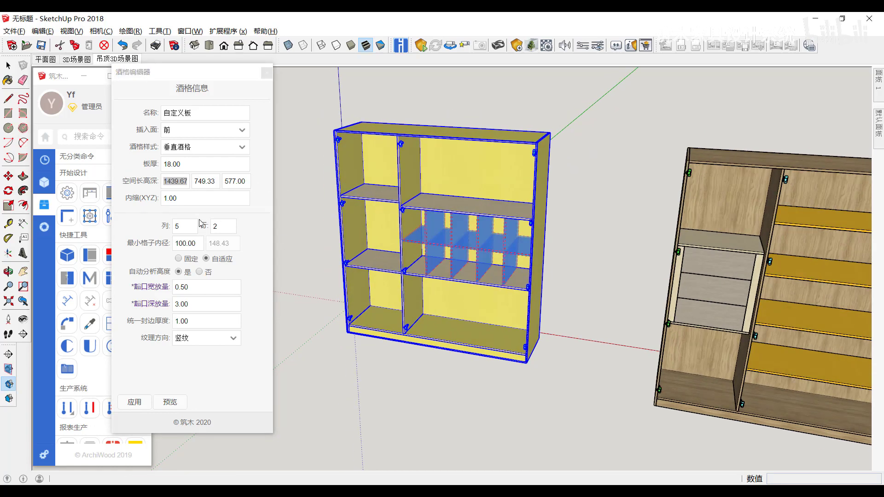
pyautogui.doubleClick(173, 198)
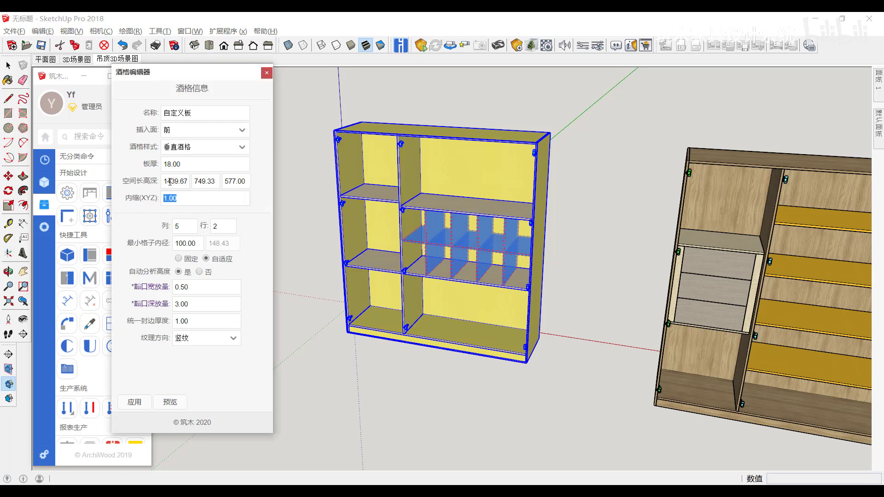
pyautogui.doubleClick(170, 182)
pyautogui.press('Tab')
pyautogui.press('Tab')
pyautogui.doubleClick(182, 180)
pyautogui.doubleClick(177, 197)
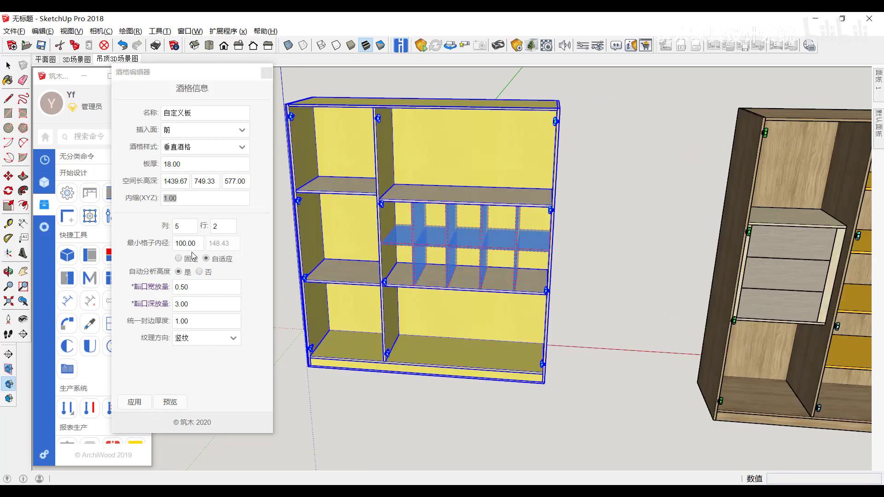
# Orbit and zoom around the cabinet to inspect the rack preview.
pyautogui.moveTo(466, 252); pyautogui.dragTo(469, 257, button='middle')
pyautogui.scroll(2, 469, 257)
pyautogui.scroll(2, 469, 257)
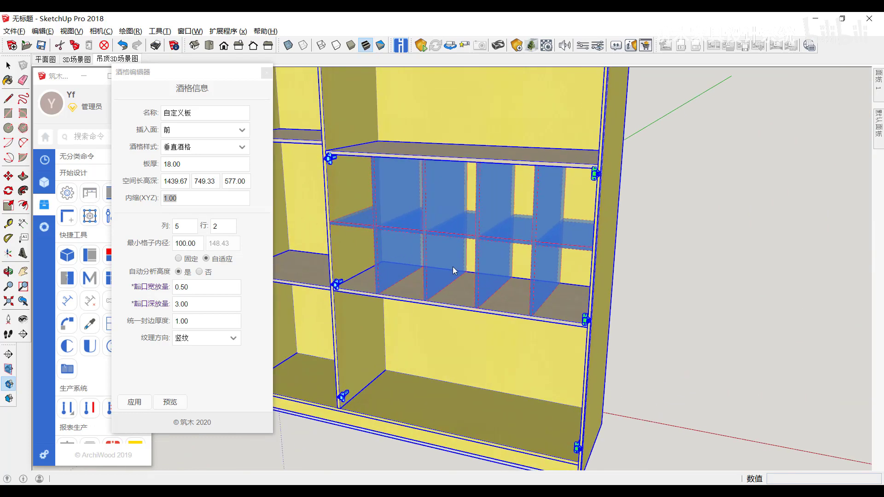
pyautogui.scroll(-4, 475, 258)
pyautogui.scroll(1, 477, 258)
pyautogui.scroll(2, 478, 258)
pyautogui.scroll(1, 474, 253)
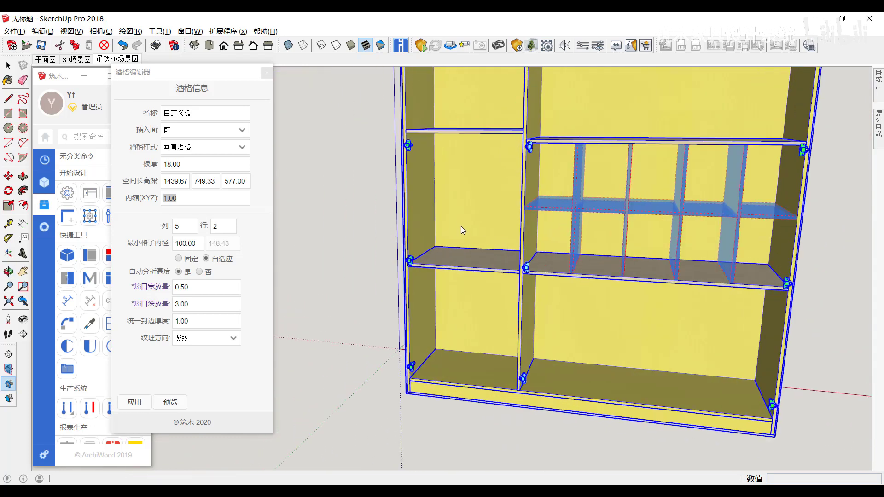
pyautogui.scroll(1, 463, 258)
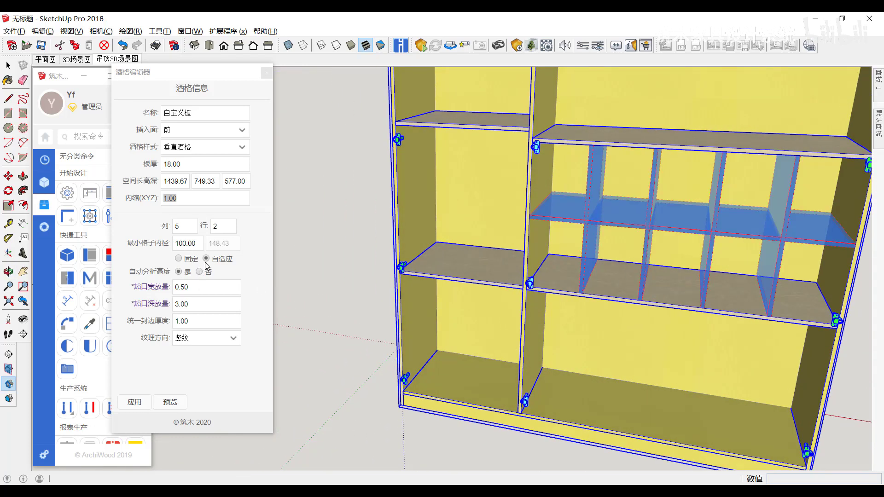
pyautogui.scroll(-1, 514, 237)
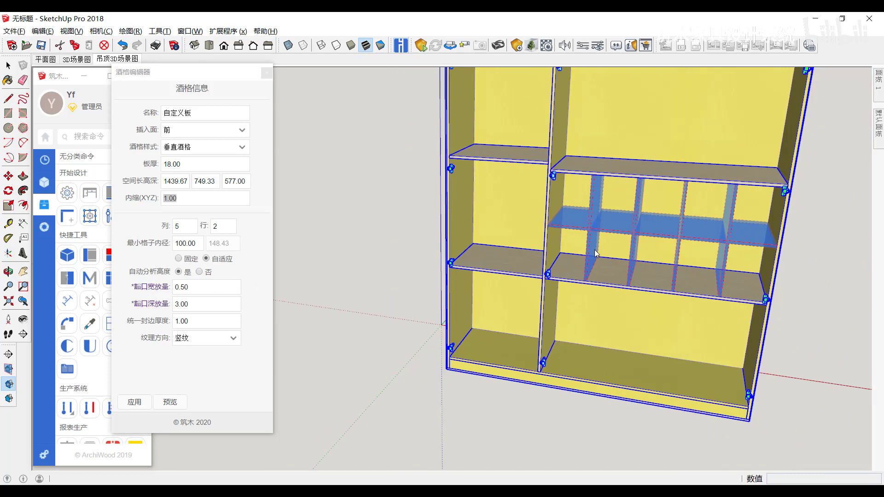
pyautogui.scroll(-2, 552, 245)
pyautogui.scroll(-1, 571, 246)
# Apply the vertical wine rack and turn the cabinet to face the viewer.
pyautogui.rightClick(592, 263)
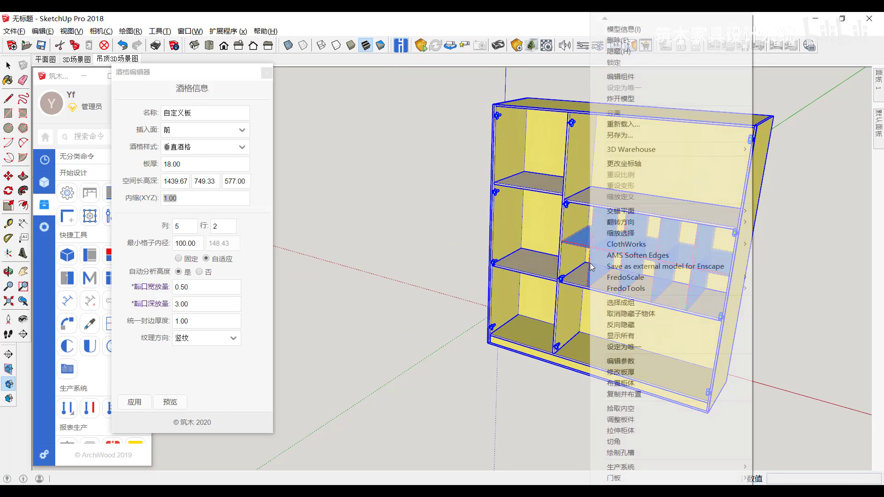
pyautogui.click(599, 244)
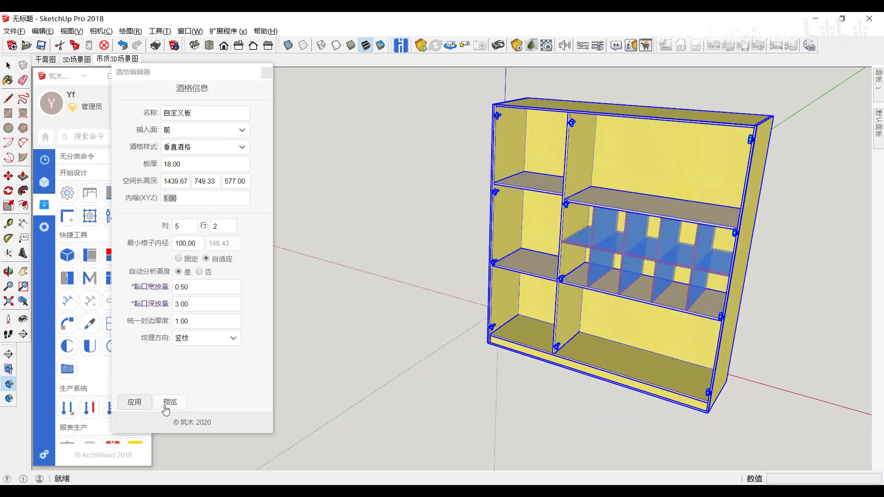
pyautogui.click(134, 402)
pyautogui.scroll(-1, 620, 299)
pyautogui.moveTo(620, 299)
pyautogui.mouseDown(button='middle')
pyautogui.moveTo(498, 256)
pyautogui.moveTo(652, 219)
pyautogui.mouseUp(button='middle')
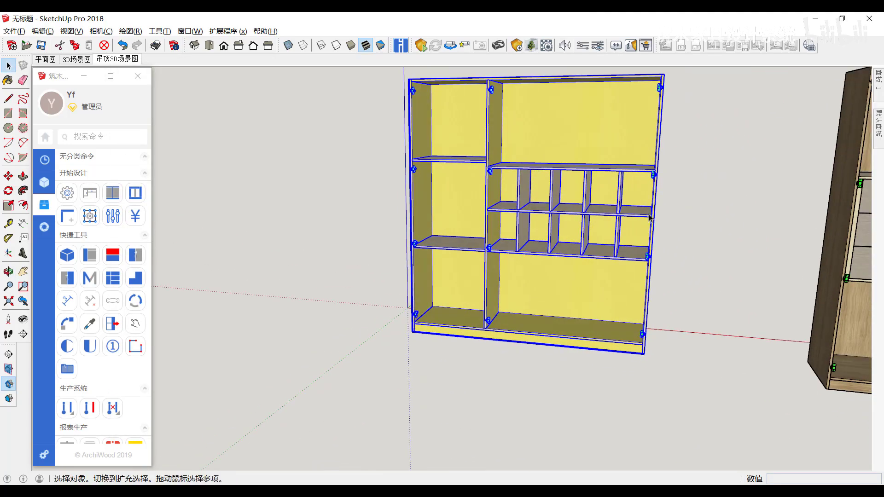
# Pick the cabinet interior and add a wine rack to the lower-left compartment.
pyautogui.moveTo(600, 208); pyautogui.dragTo(507, 258, button='middle')
pyautogui.scroll(3, 446, 276)
pyautogui.moveTo(446, 276)
pyautogui.mouseDown(button='middle')
pyautogui.moveTo(594, 260)
pyautogui.moveTo(509, 276)
pyautogui.mouseUp(button='middle')
pyautogui.rightClick(489, 276)
pyautogui.click(536, 408)
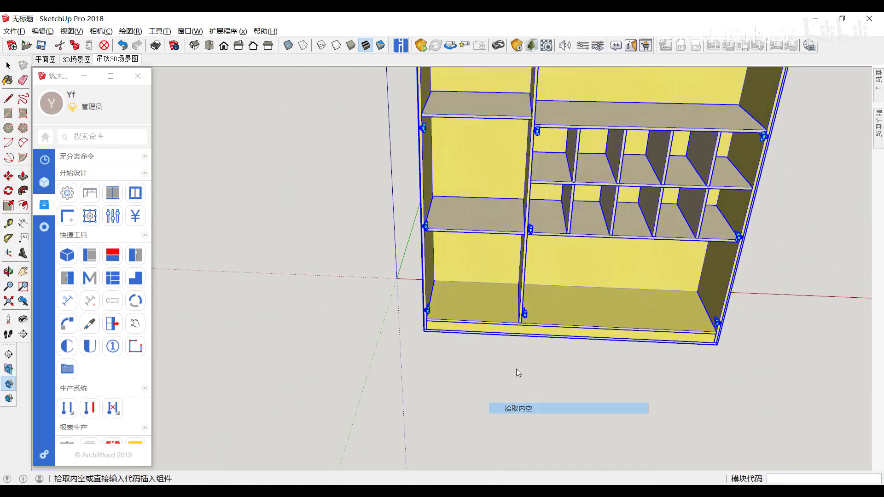
pyautogui.moveTo(535, 408); pyautogui.dragTo(529, 258, button='middle')
pyautogui.scroll(2, 537, 233)
pyautogui.rightClick(539, 232)
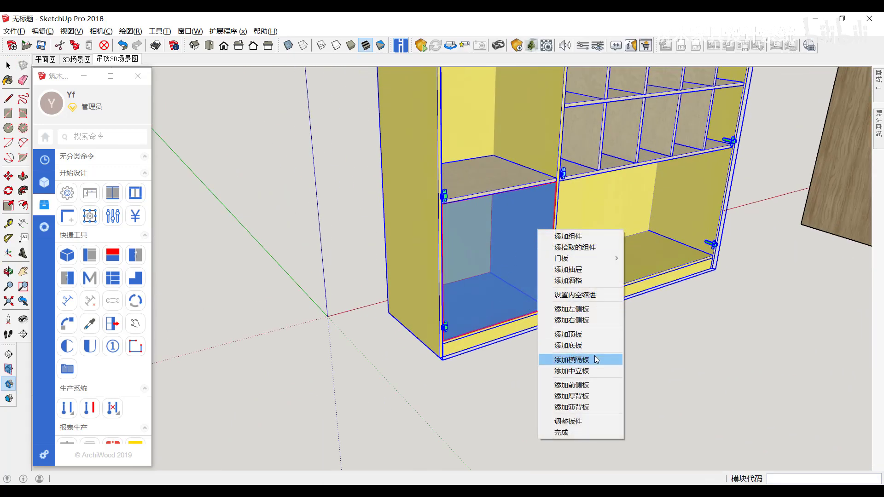
pyautogui.click(581, 282)
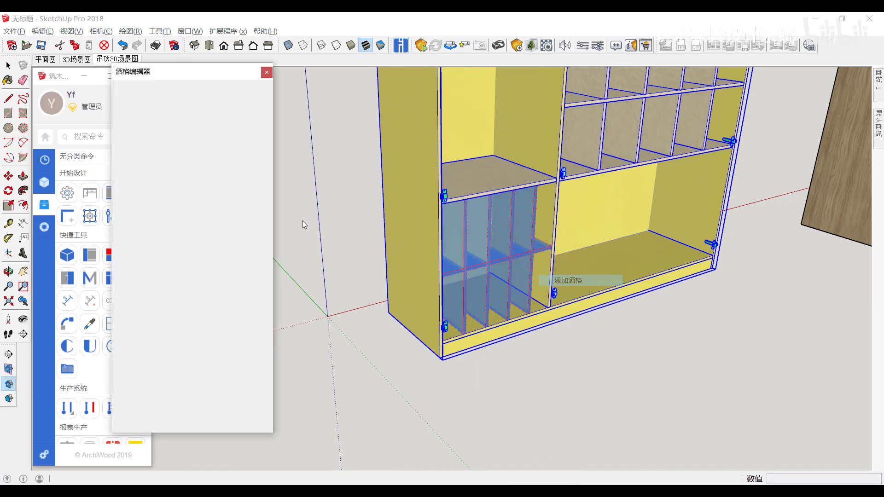
# Preview the rack in the 全酒格(45度) diamond style and inspect it.
pyautogui.click(242, 147)
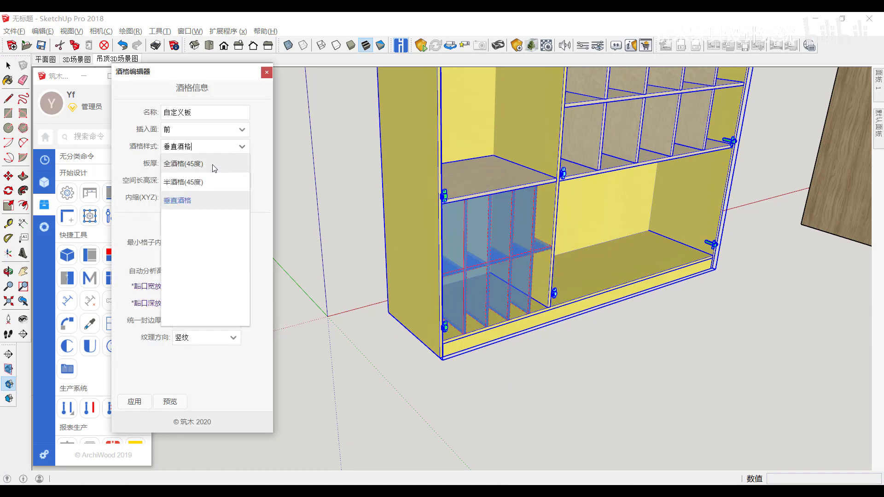
pyautogui.click(194, 164)
pyautogui.moveTo(295, 258); pyautogui.dragTo(326, 259, button='middle')
pyautogui.click(169, 401)
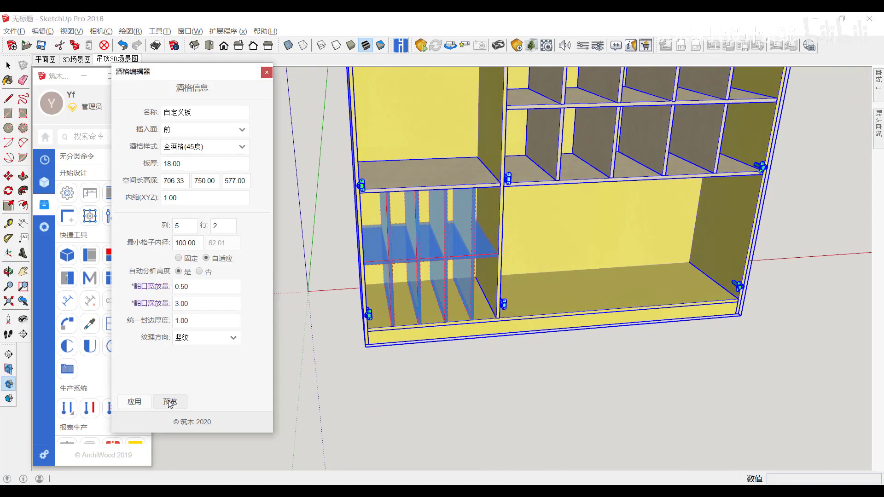
pyautogui.moveTo(456, 239); pyautogui.dragTo(429, 232, button='middle')
pyautogui.scroll(1, 429, 233)
pyautogui.scroll(1, 380, 249)
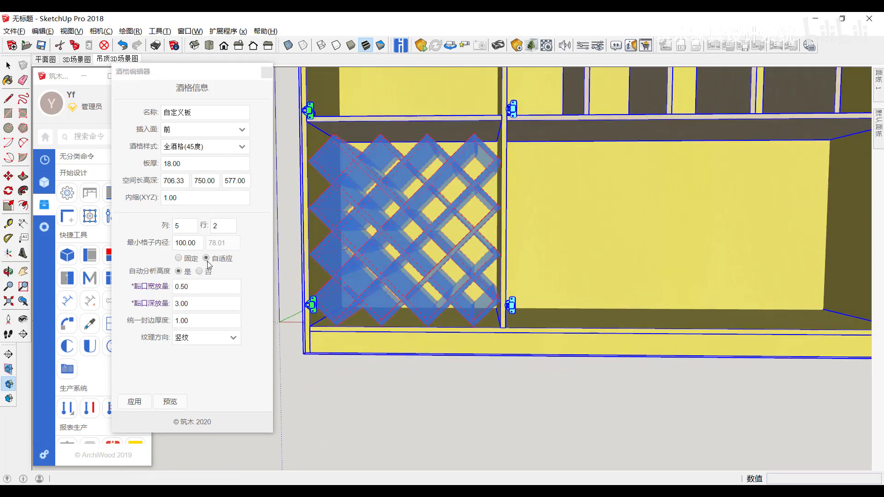
pyautogui.moveTo(415, 193); pyautogui.dragTo(443, 204, button='middle')
pyautogui.moveTo(362, 196)
pyautogui.mouseDown(button='middle')
pyautogui.moveTo(402, 226)
pyautogui.moveTo(389, 220)
pyautogui.mouseUp(button='middle')
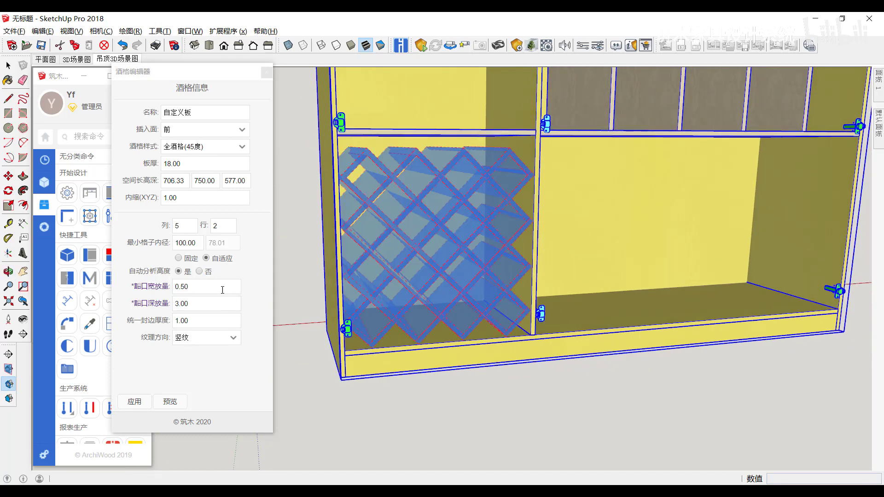
# Select the glue allowance fields and begin replacing the width allowance value.
pyautogui.click(188, 300)
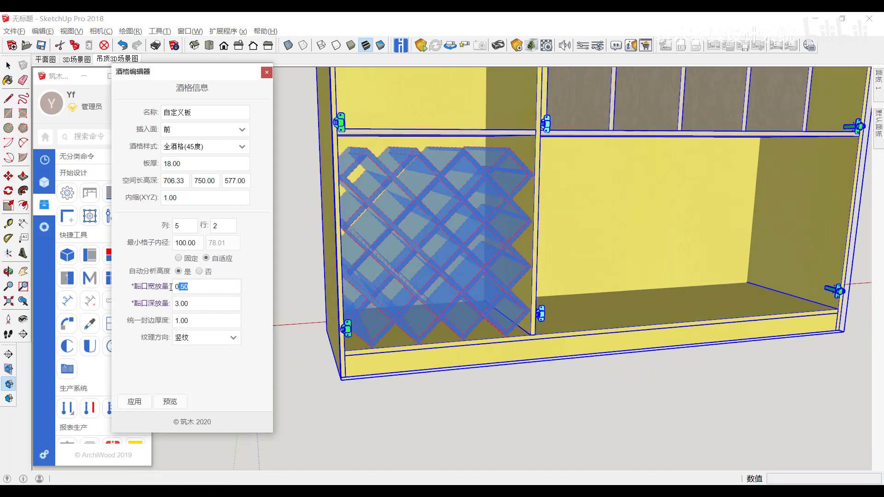
pyautogui.doubleClick(180, 286)
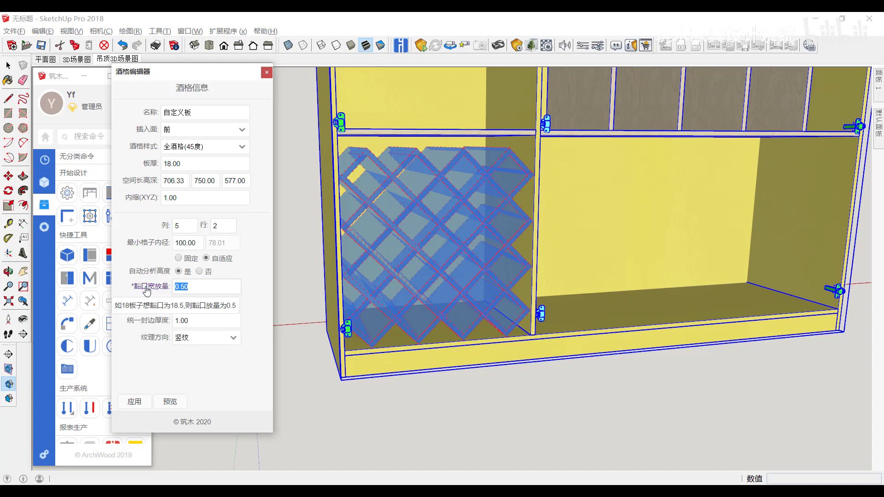
pyautogui.moveTo(449, 266); pyautogui.dragTo(418, 283, button='middle')
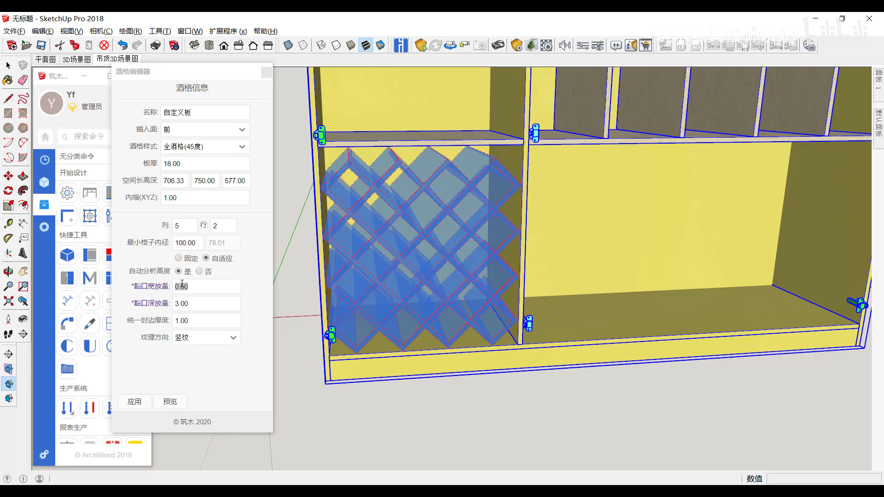
pyautogui.click(155, 289)
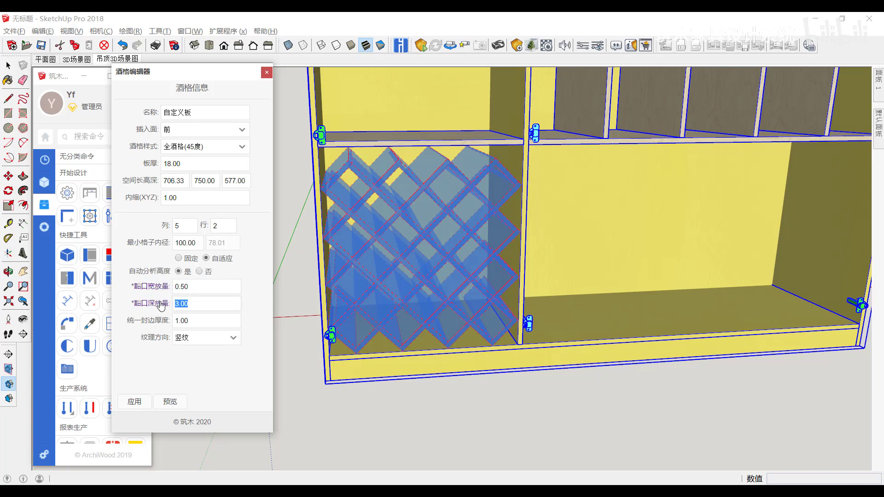
pyautogui.moveTo(151, 286)
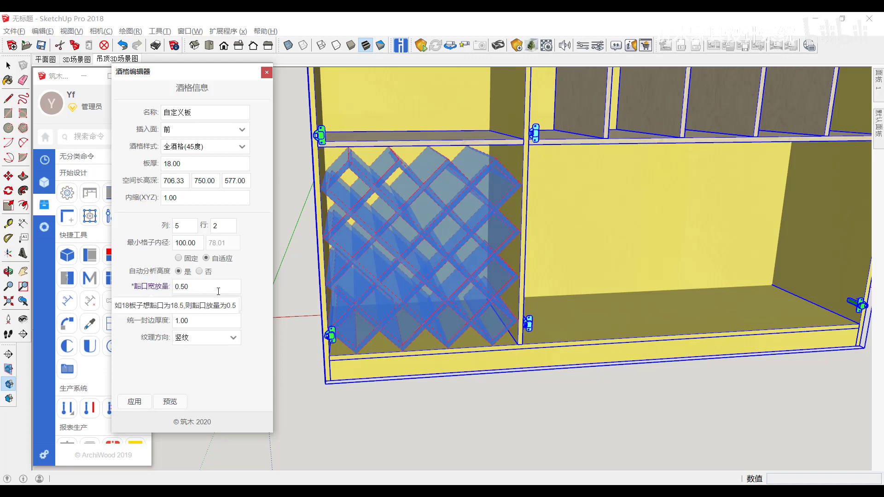
pyautogui.press('Tab')
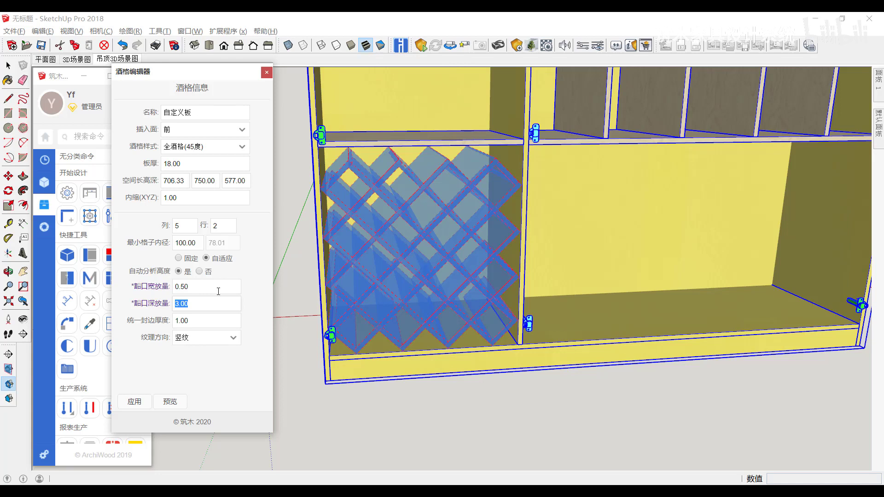
pyautogui.doubleClick(218, 290)
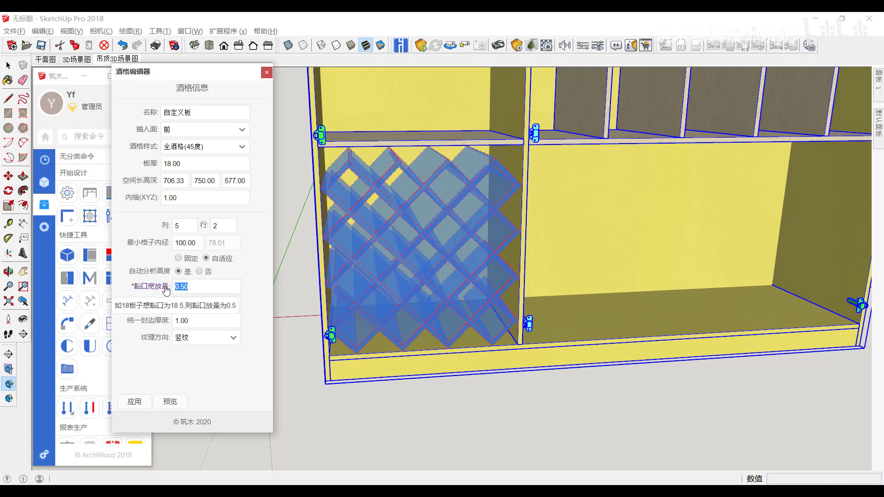
pyautogui.write('0.')
pyautogui.doubleClick(208, 288)
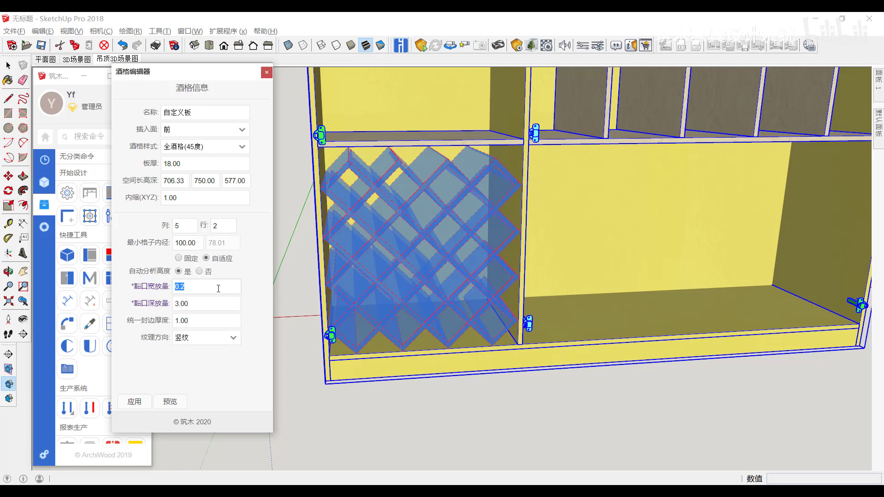
pyautogui.write('0')
# Enter 0.2 in 黏口宽放量 and retype 3 in 黏口深放量, then confirm.
pyautogui.write('0.2')
pyautogui.moveTo(219, 299); pyautogui.dragTo(172, 308)
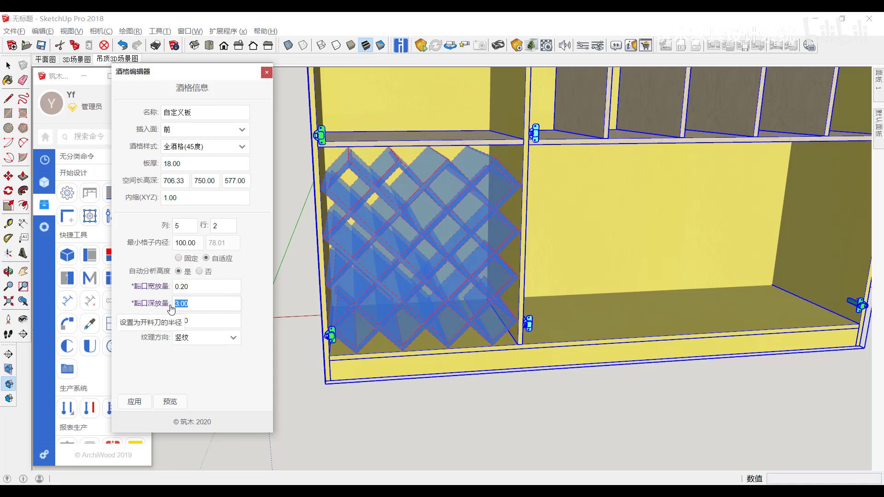
pyautogui.write('3')
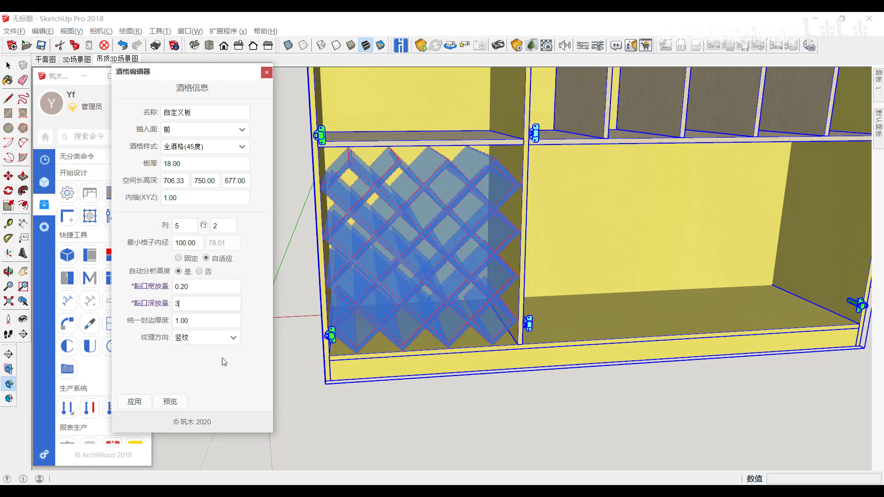
pyautogui.press('Tab')
pyautogui.click(234, 339)
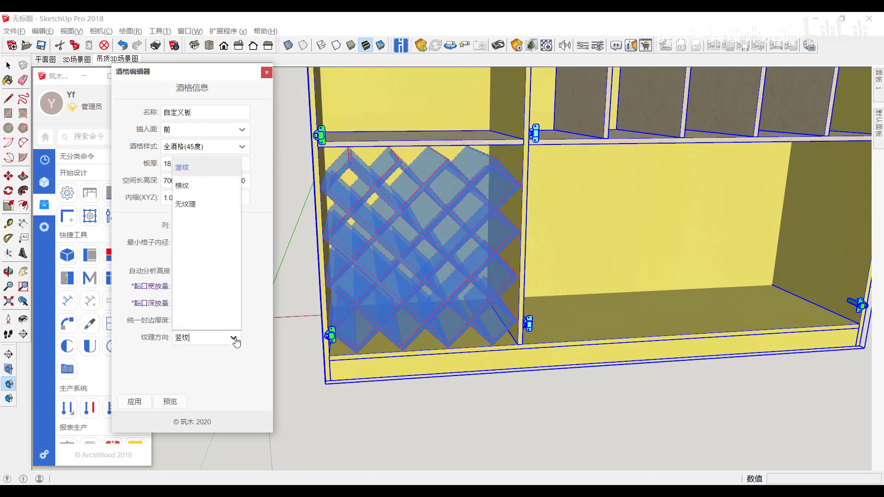
pyautogui.click(264, 279)
pyautogui.click(235, 339)
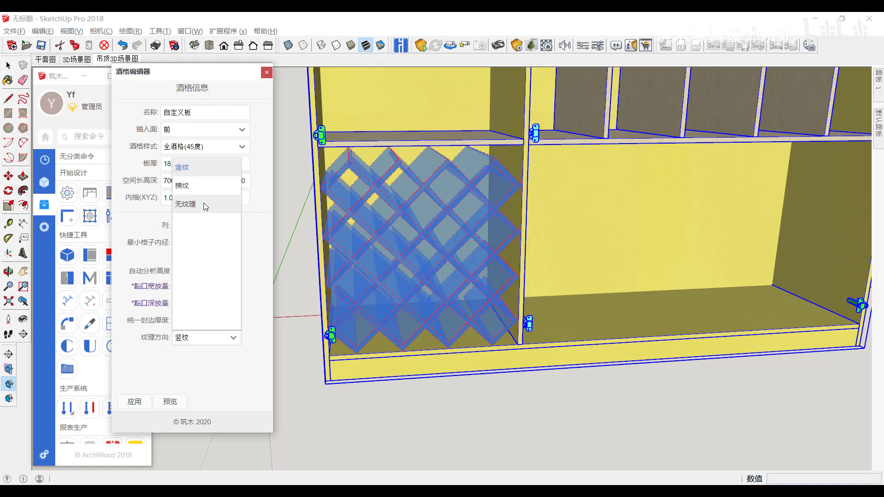
pyautogui.click(205, 206)
pyautogui.click(235, 341)
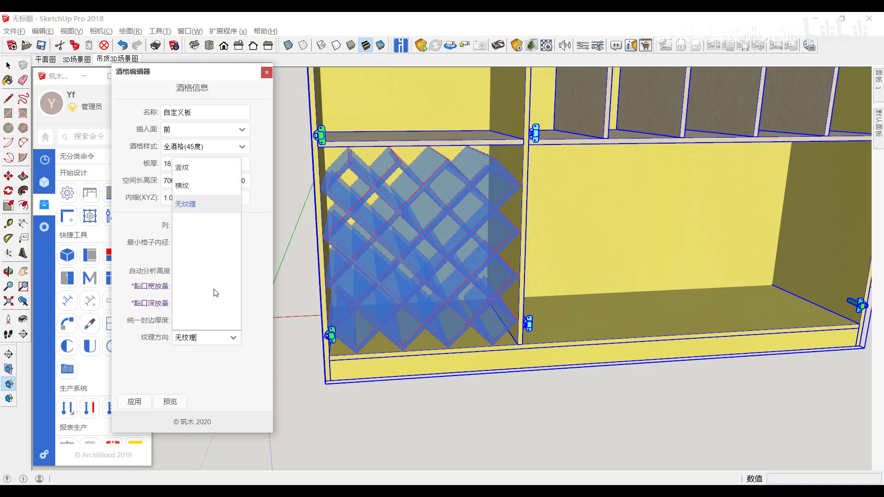
pyautogui.click(184, 167)
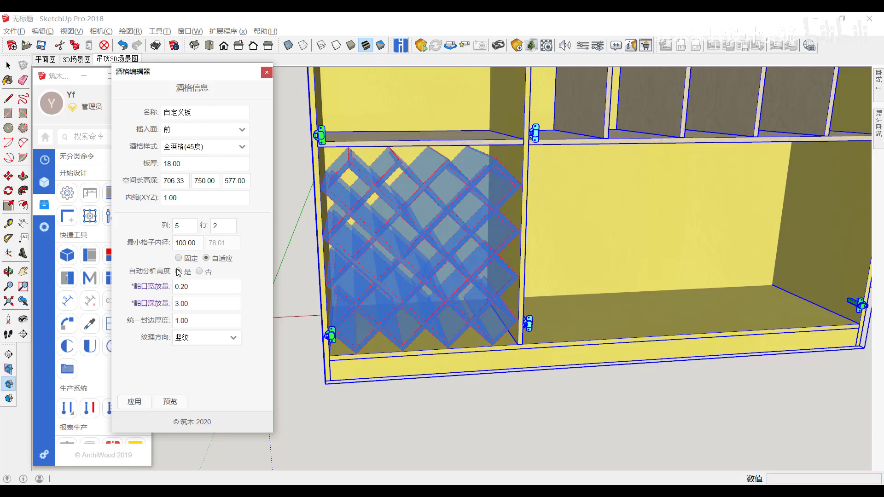
# Apply the diamond rack, accept both warnings, and allow the top panel adjustment.
pyautogui.click(128, 406)
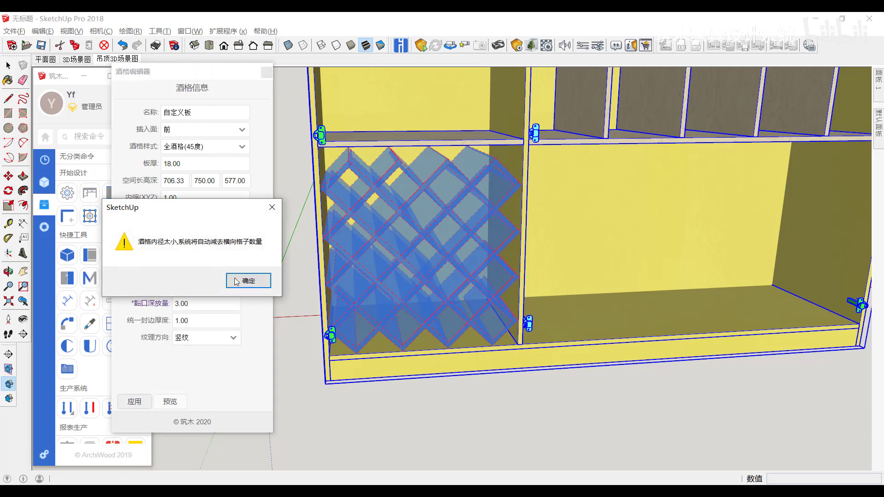
pyautogui.press('Return')
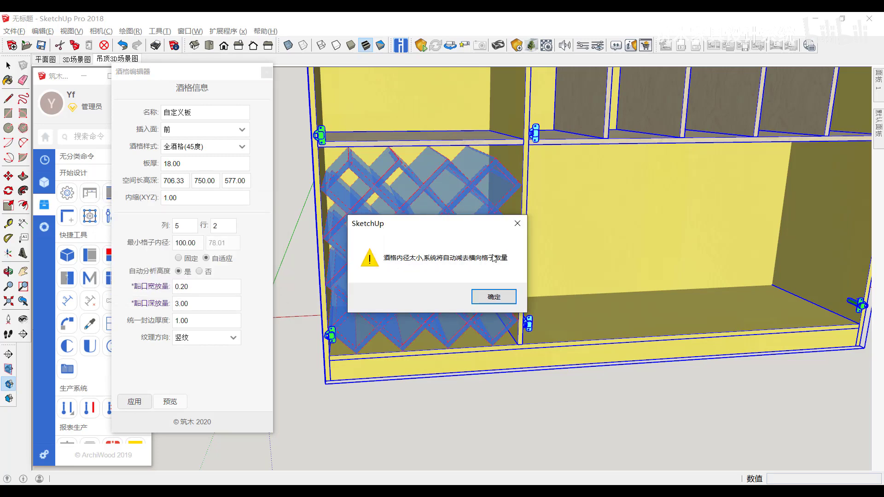
pyautogui.moveTo(481, 230); pyautogui.dragTo(640, 221)
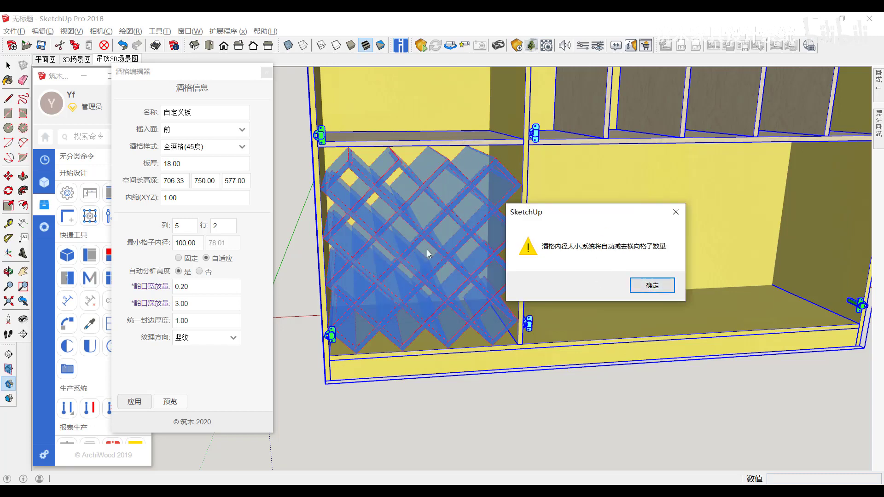
pyautogui.click(672, 283)
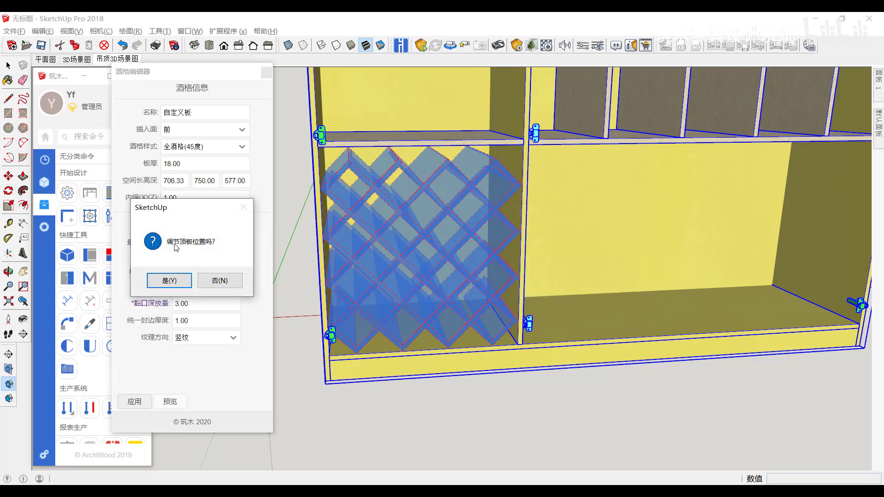
pyautogui.click(166, 280)
pyautogui.moveTo(380, 226)
pyautogui.mouseDown(button='middle')
pyautogui.moveTo(509, 115)
pyautogui.moveTo(406, 275)
pyautogui.mouseUp(button='middle')
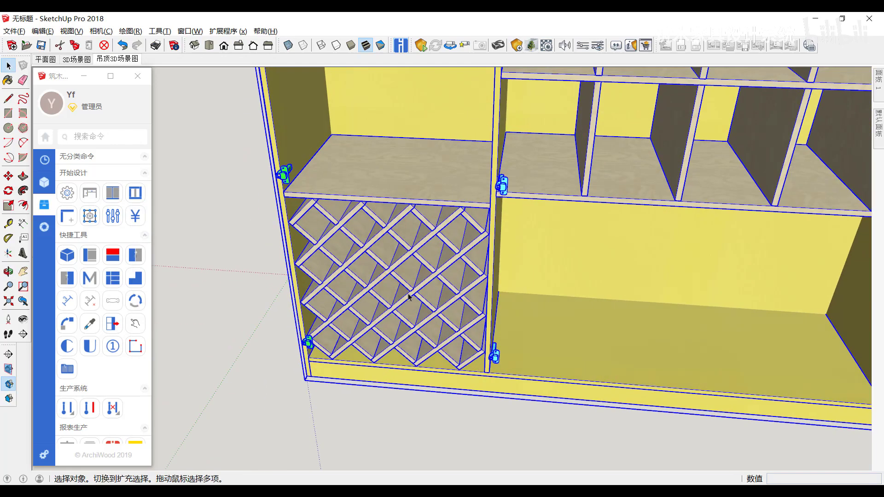
# Pick the empty middle-left compartment of the cabinet using 拾取内空.
pyautogui.scroll(-3, 406, 275)
pyautogui.moveTo(402, 229); pyautogui.dragTo(453, 252, button='middle')
pyautogui.scroll(2, 395, 252)
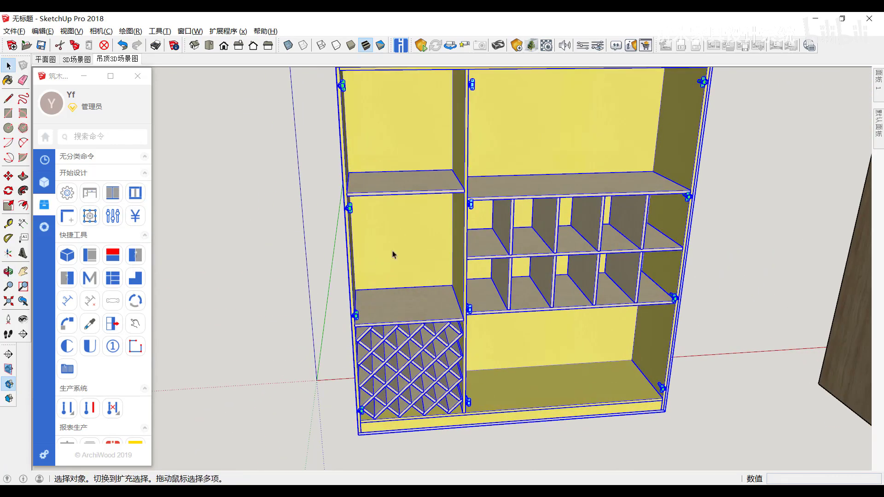
pyautogui.rightClick(434, 255)
pyautogui.click(465, 408)
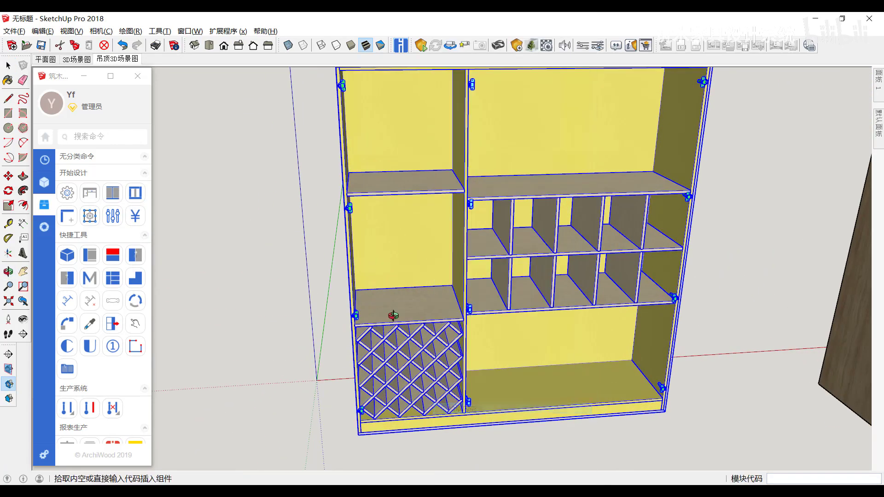
pyautogui.moveTo(394, 311); pyautogui.dragTo(490, 263, button='middle')
pyautogui.click(491, 263)
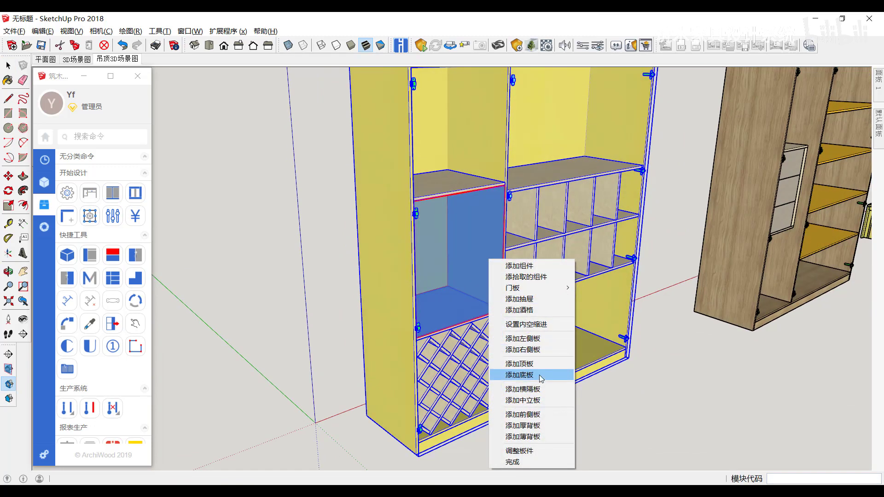
# Add a diamond wine rack there with 自动分析高度 set to 否, declining the top-panel adjustment.
pyautogui.click(530, 311)
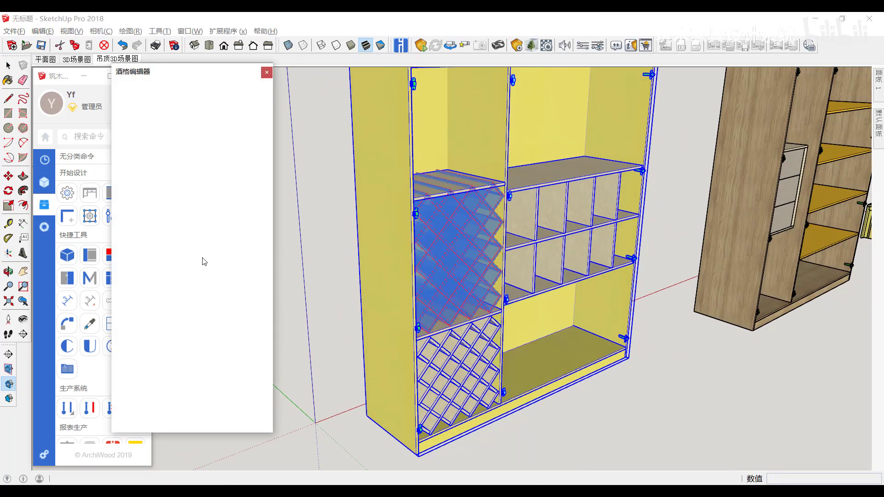
pyautogui.click(198, 272)
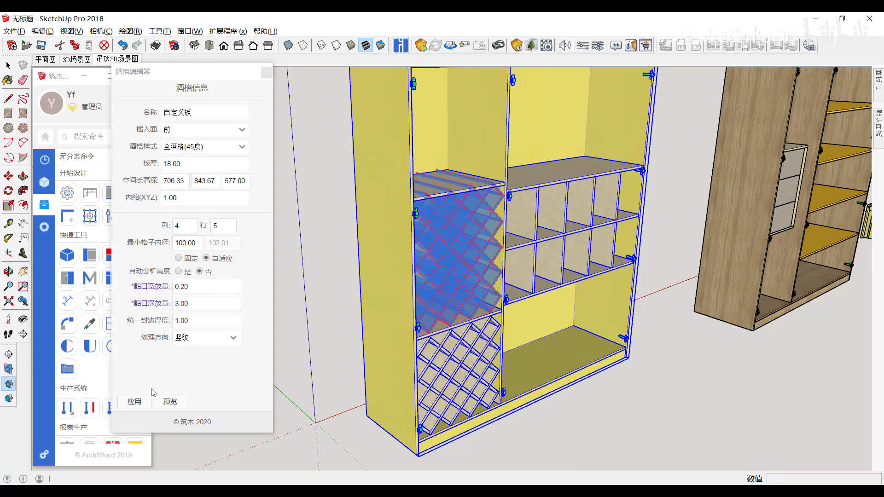
pyautogui.click(135, 402)
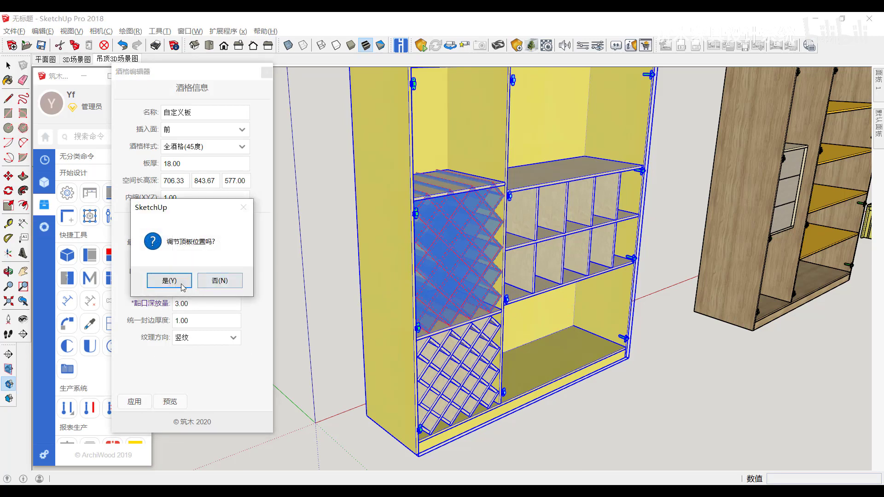
pyautogui.click(405, 243)
pyautogui.click(169, 281)
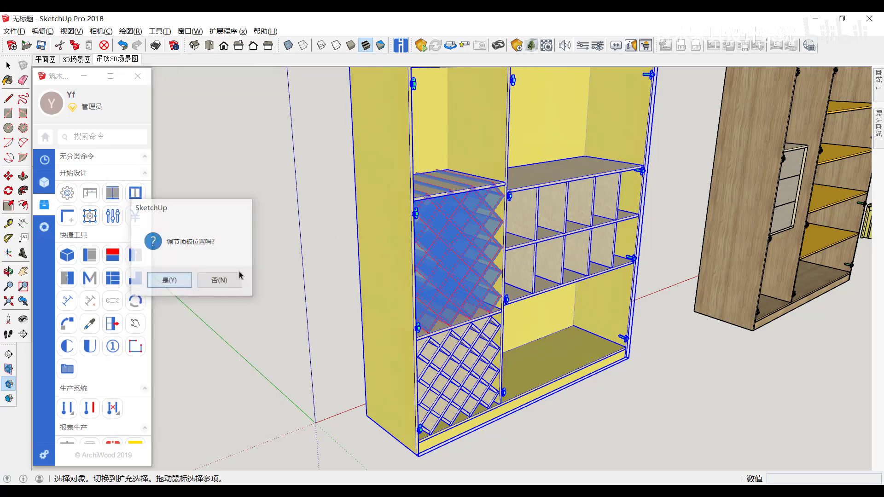
pyautogui.scroll(3, 282, 206)
pyautogui.scroll(3, 282, 206)
pyautogui.scroll(-3, 282, 206)
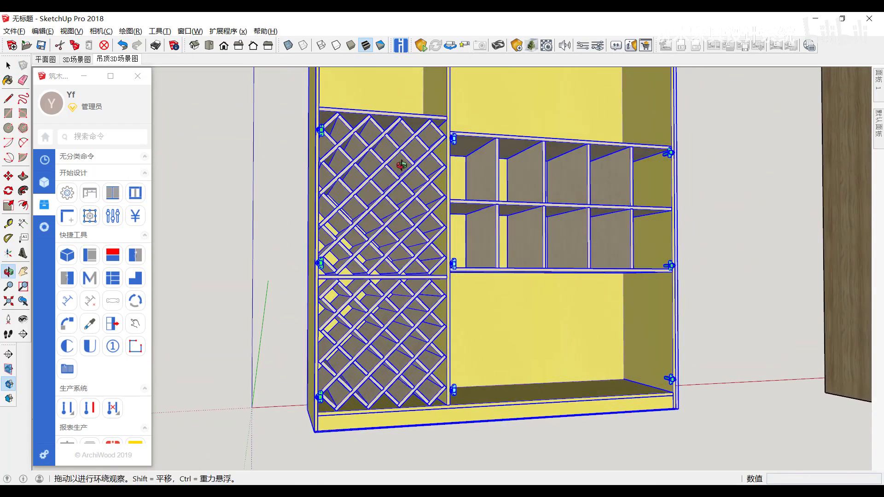
pyautogui.moveTo(282, 206)
pyautogui.mouseDown(button='middle')
pyautogui.moveTo(391, 260)
pyautogui.moveTo(397, 208)
pyautogui.mouseUp(button='middle')
pyautogui.scroll(-3, 391, 260)
pyautogui.scroll(3, 397, 233)
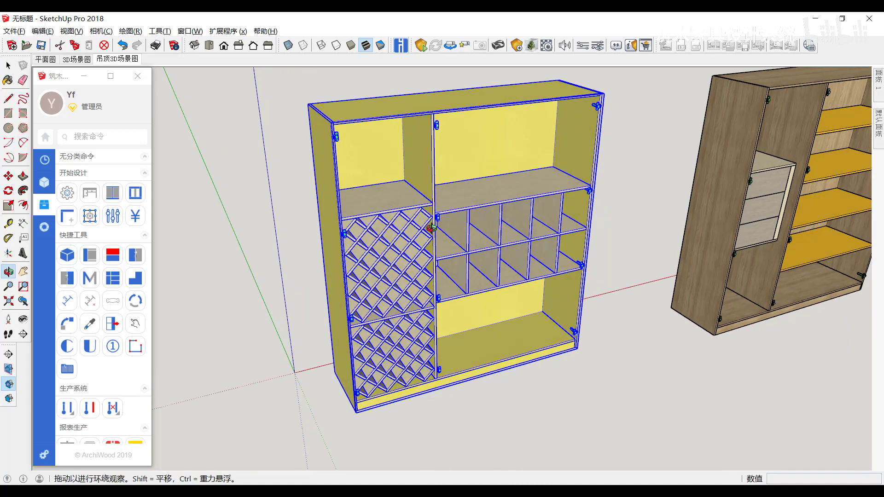
# Pick the empty top-left compartment and add a wine rack to it.
pyautogui.rightClick(414, 198)
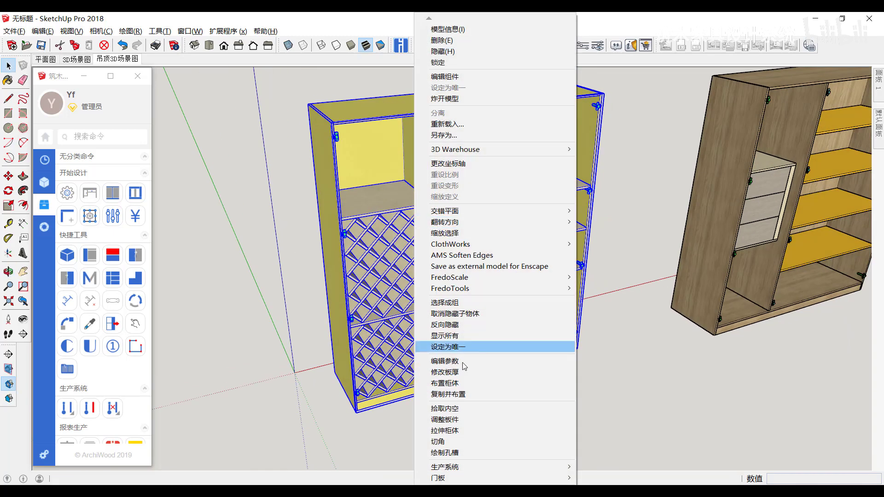
pyautogui.click(455, 410)
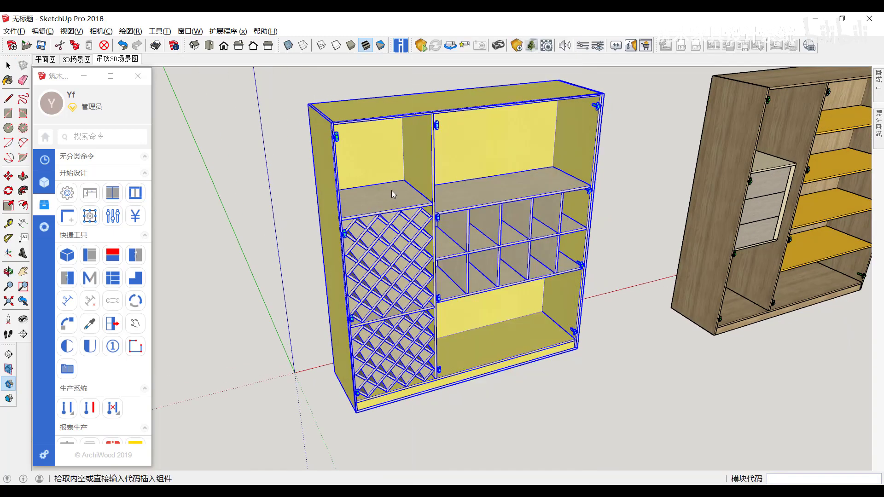
pyautogui.rightClick(426, 178)
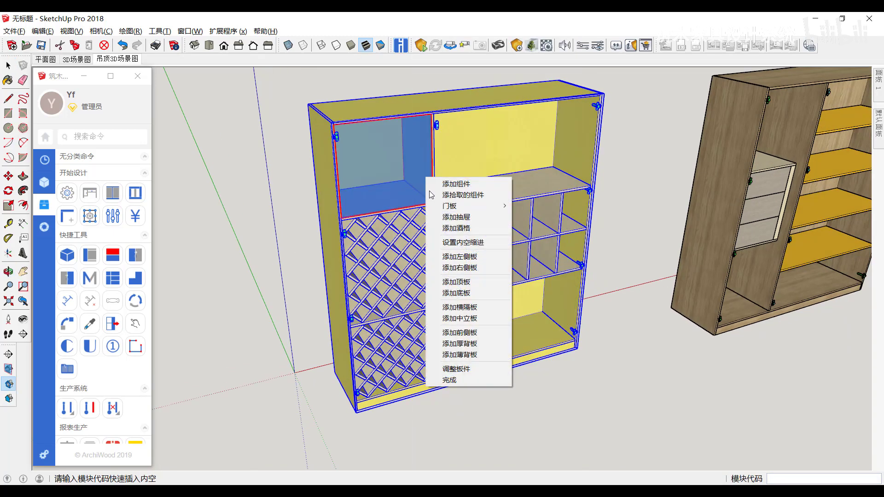
pyautogui.click(470, 228)
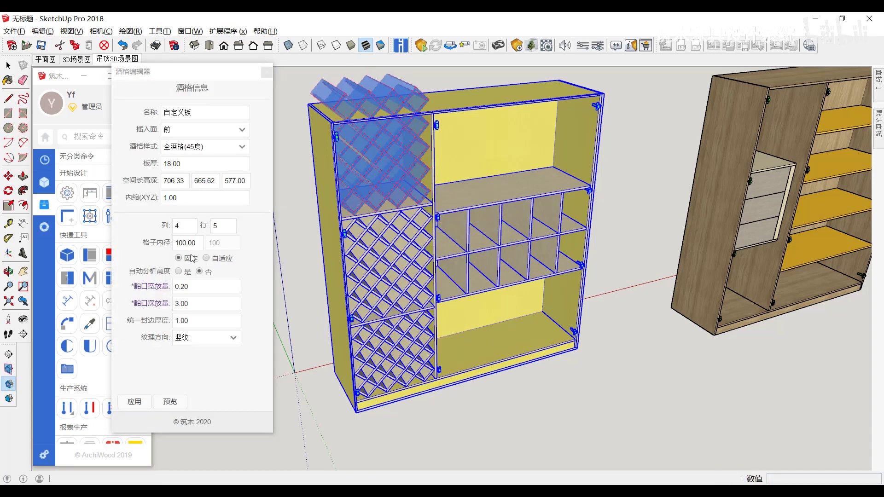
# Give the rack 4 rows and 3 columns, apply it, and decline the top-panel adjustment.
pyautogui.moveTo(224, 225); pyautogui.dragTo(208, 227)
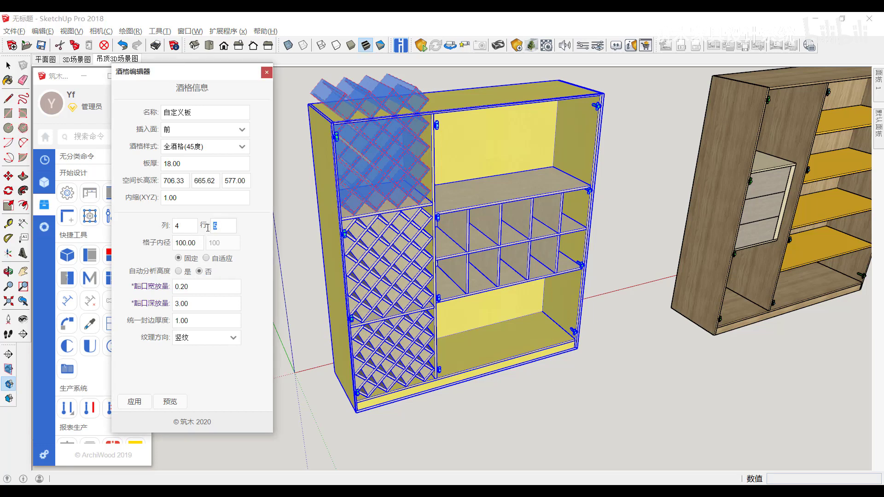
pyautogui.write('4')
pyautogui.doubleClick(177, 225)
pyautogui.write('3')
pyautogui.click(170, 402)
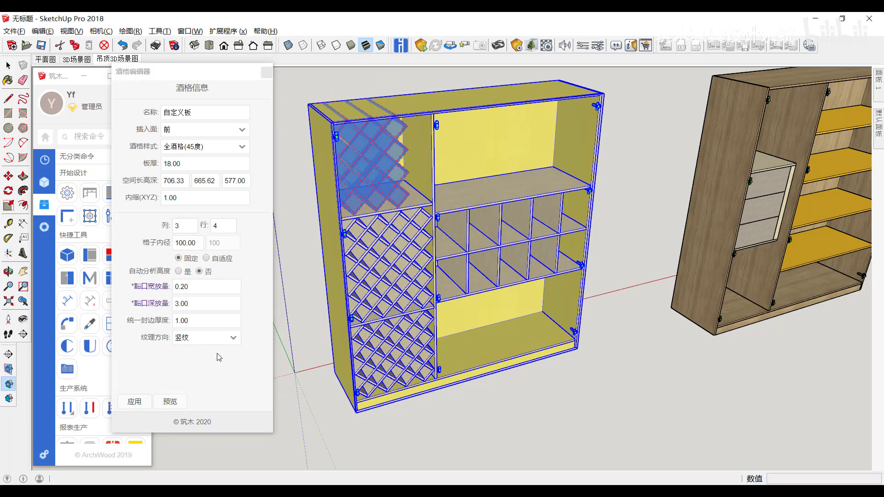
pyautogui.click(134, 398)
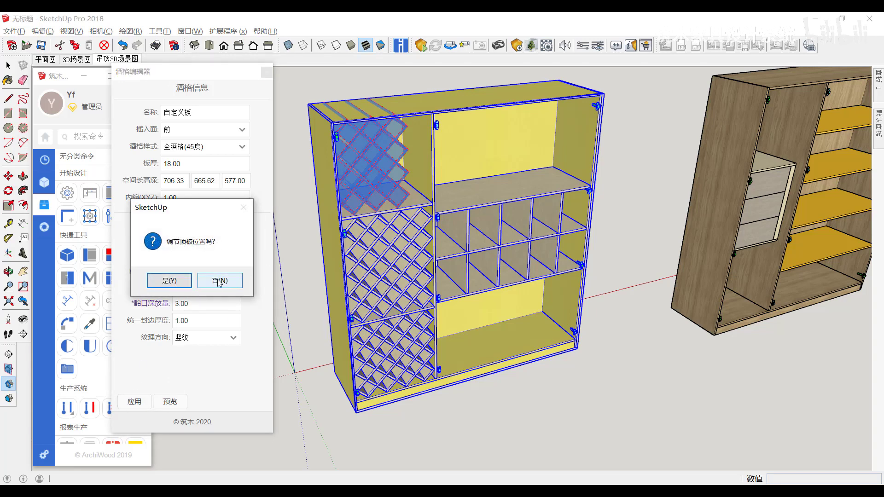
pyautogui.click(224, 282)
pyautogui.moveTo(223, 282); pyautogui.dragTo(244, 277, button='middle')
pyautogui.scroll(2, 353, 241)
pyautogui.scroll(2, 352, 240)
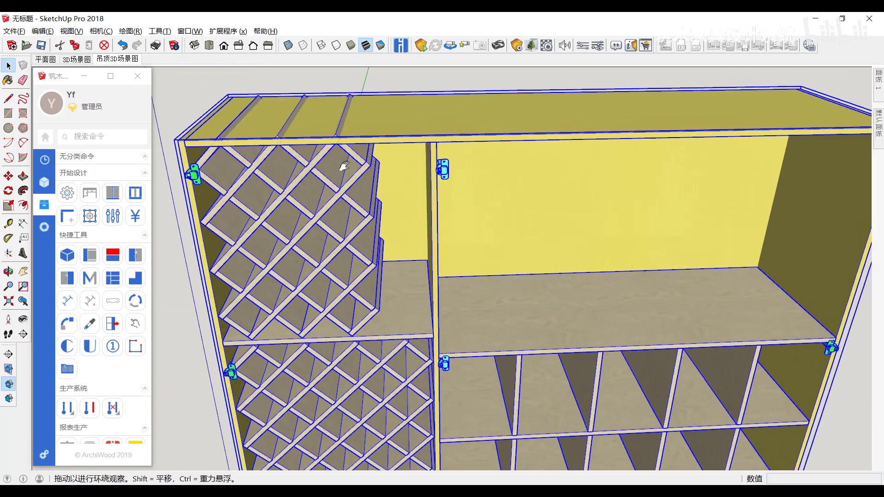
pyautogui.scroll(2, 353, 241)
pyautogui.doubleClick(352, 240)
pyautogui.click(381, 241)
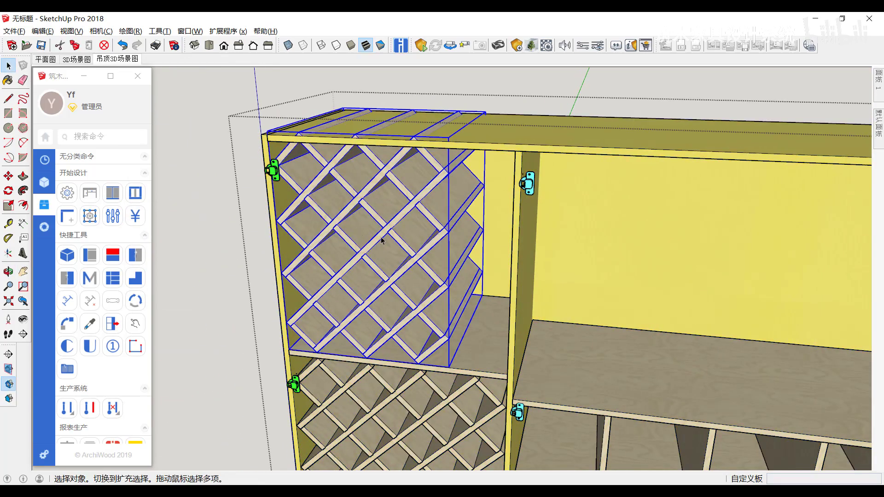
pyautogui.scroll(-2, 368, 249)
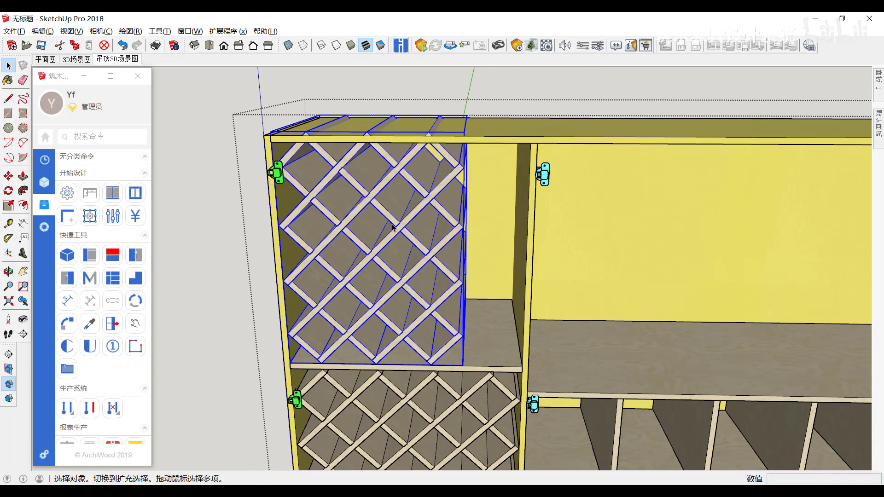
pyautogui.scroll(-1, 350, 257)
pyautogui.scroll(2, 363, 220)
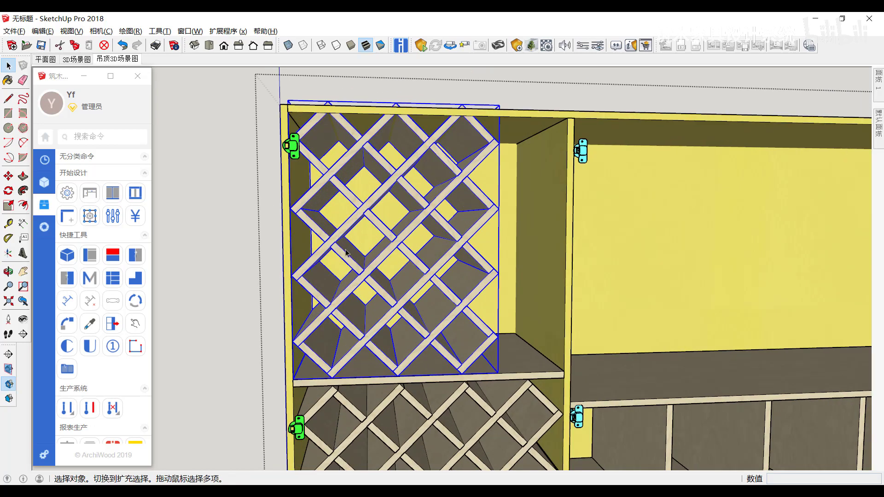
pyautogui.scroll(-1, 350, 245)
pyautogui.scroll(-2, 347, 245)
pyautogui.scroll(-1, 360, 243)
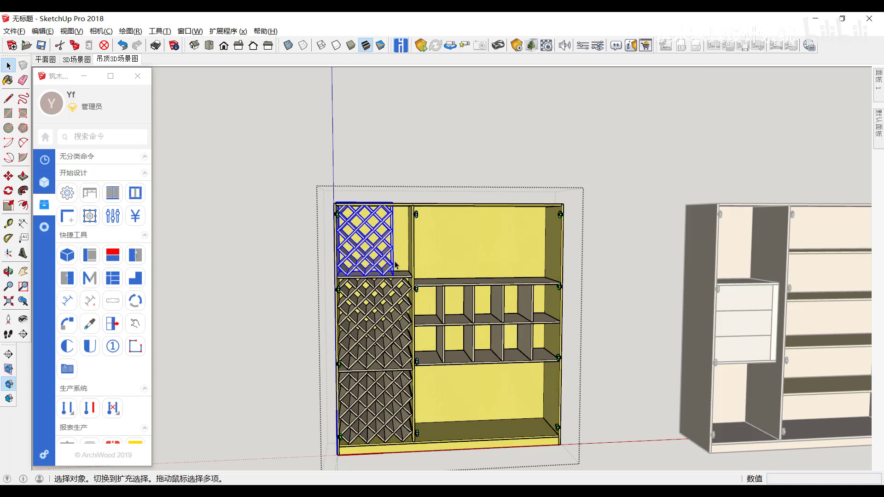
pyautogui.scroll(1, 385, 245)
pyautogui.scroll(1, 335, 210)
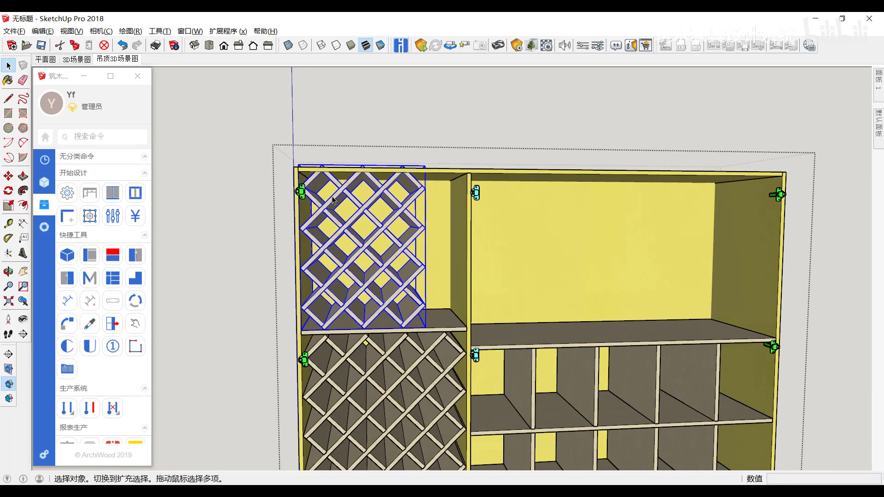
pyautogui.scroll(1, 307, 239)
pyautogui.scroll(-2, 366, 267)
pyautogui.scroll(-2, 450, 337)
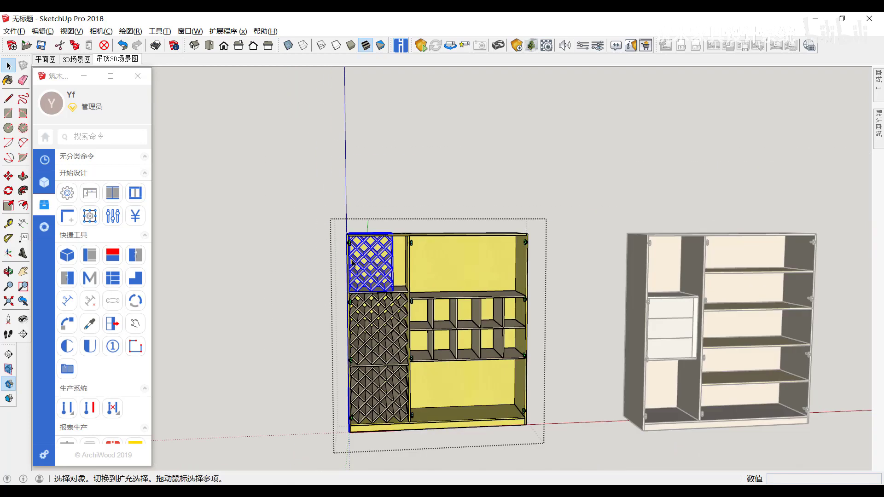
pyautogui.scroll(-2, 451, 336)
pyautogui.scroll(-2, 451, 336)
pyautogui.moveTo(387, 289)
pyautogui.mouseDown(button='middle')
pyautogui.moveTo(386, 278)
pyautogui.moveTo(400, 291)
pyautogui.mouseUp(button='middle')
pyautogui.scroll(2, 386, 277)
pyautogui.scroll(1, 386, 278)
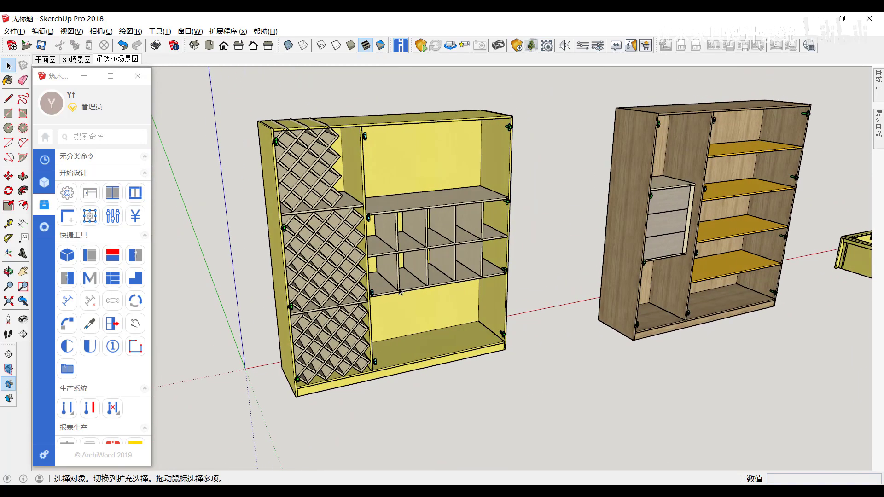